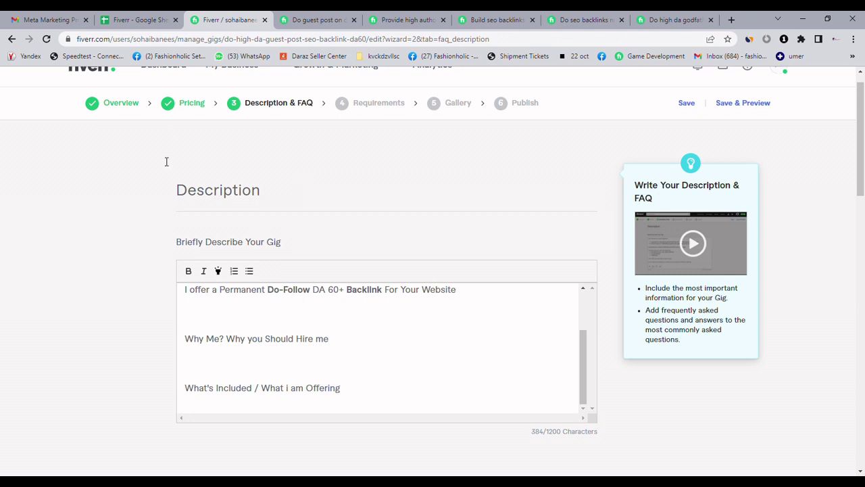
Step: Read the About This Gig descriptions of the DR 80 Google News guest post gig and the high authority German guest post gig
{"action": "left_click", "coordinate": [215, 354]}
{"action": "left_click", "coordinate": [321, 19]}
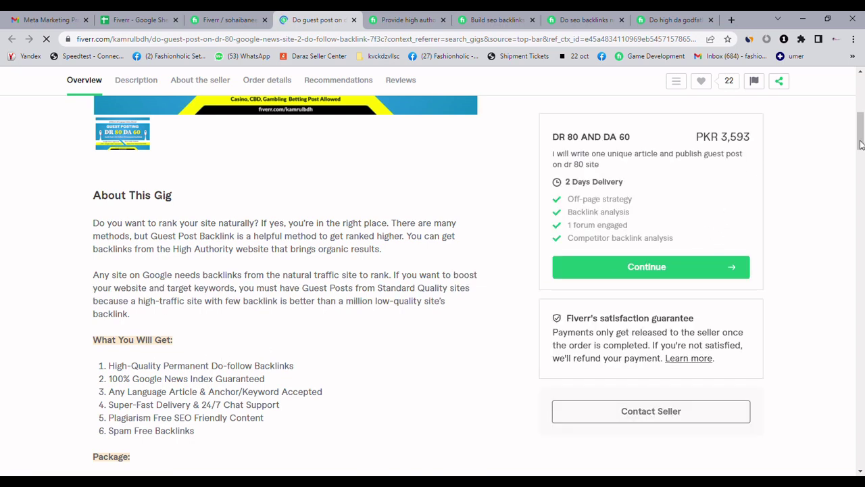
{"action": "left_click_drag", "start_coordinate": [861, 145], "coordinate": [859, 155]}
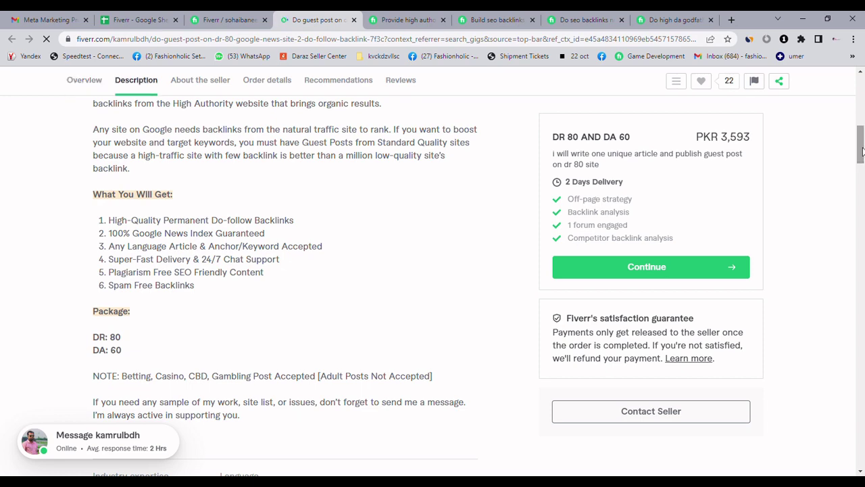
{"action": "scroll", "coordinate": [728, 113], "scroll_direction": "down", "scroll_amount": 2}
{"action": "scroll", "coordinate": [728, 113], "scroll_direction": "up", "scroll_amount": 3}
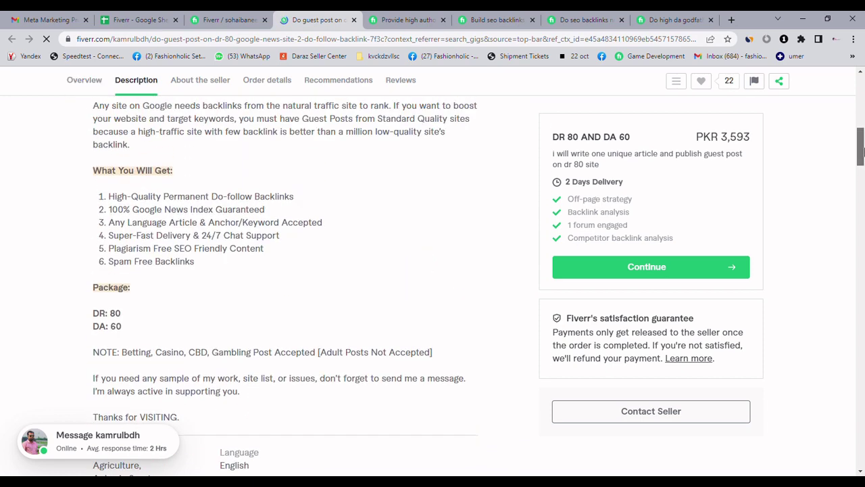
{"action": "left_click", "coordinate": [398, 15]}
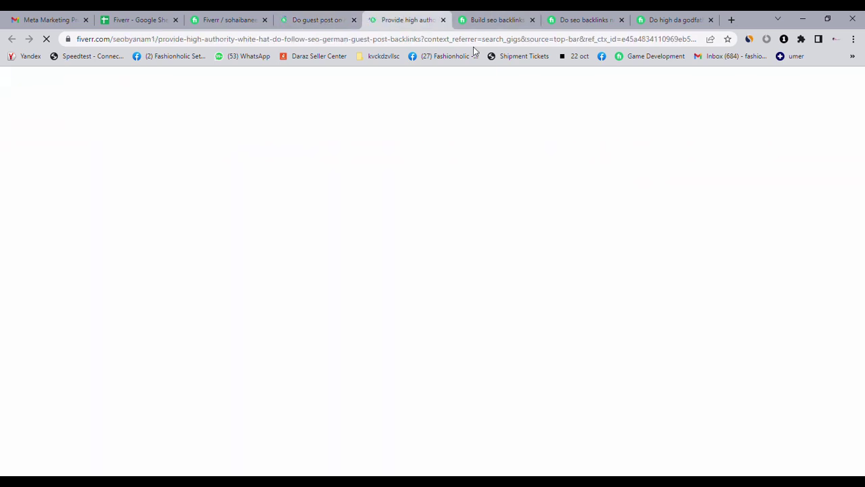
{"action": "left_click_drag", "start_coordinate": [861, 126], "coordinate": [863, 137]}
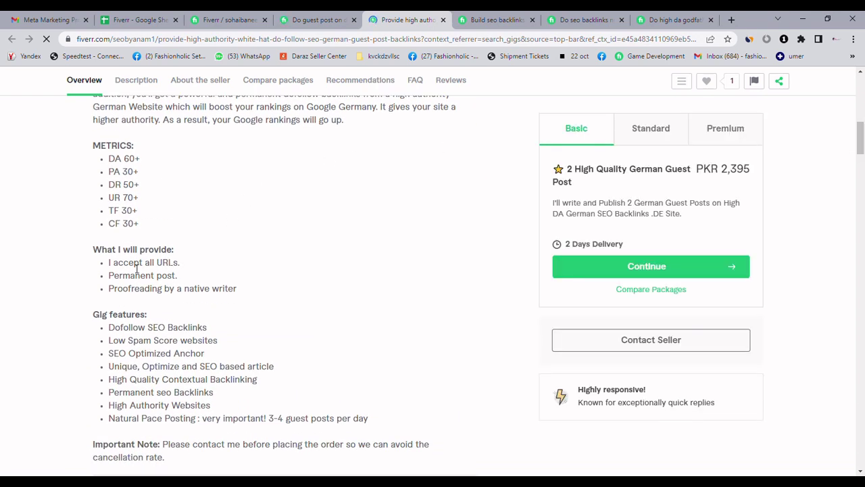
{"action": "mouse_move", "coordinate": [863, 140]}
{"action": "left_mouse_down"}
{"action": "mouse_move", "coordinate": [862, 159]}
{"action": "mouse_move", "coordinate": [860, 128]}
{"action": "left_mouse_up"}
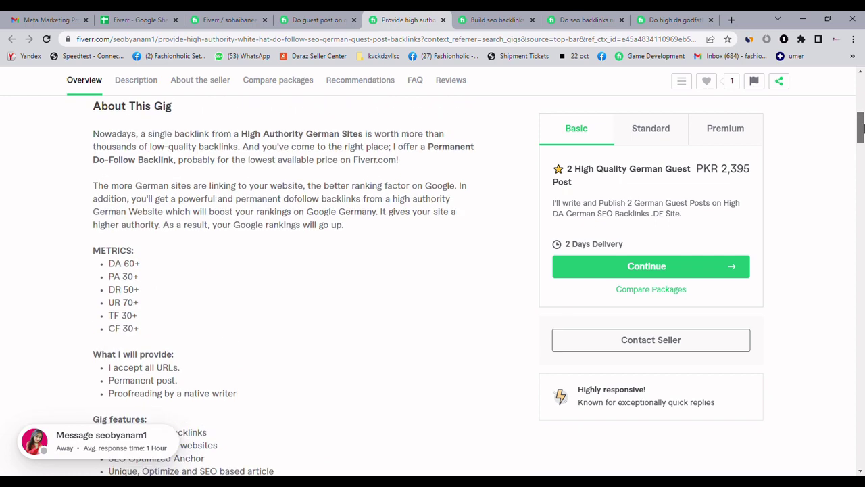
Step: Read the descriptions of the German link building gig, the niche edit gig and the Godfather niche guest post gig
{"action": "left_click", "coordinate": [486, 20]}
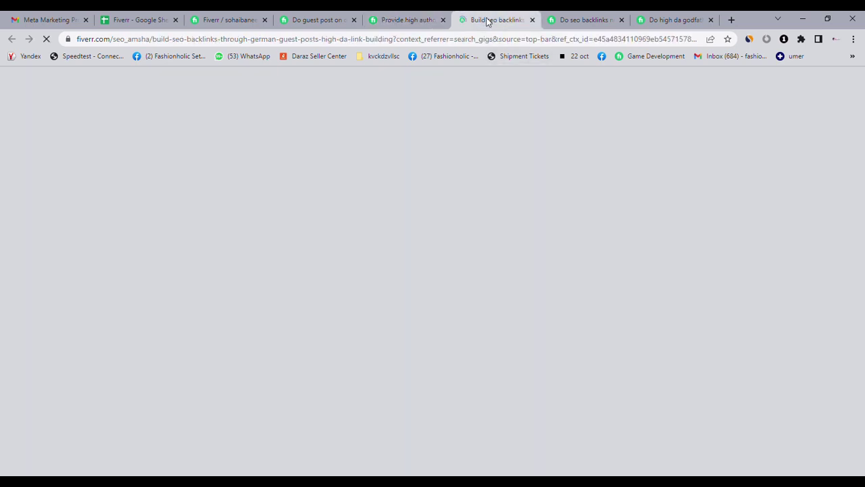
{"action": "left_click_drag", "start_coordinate": [861, 91], "coordinate": [862, 129]}
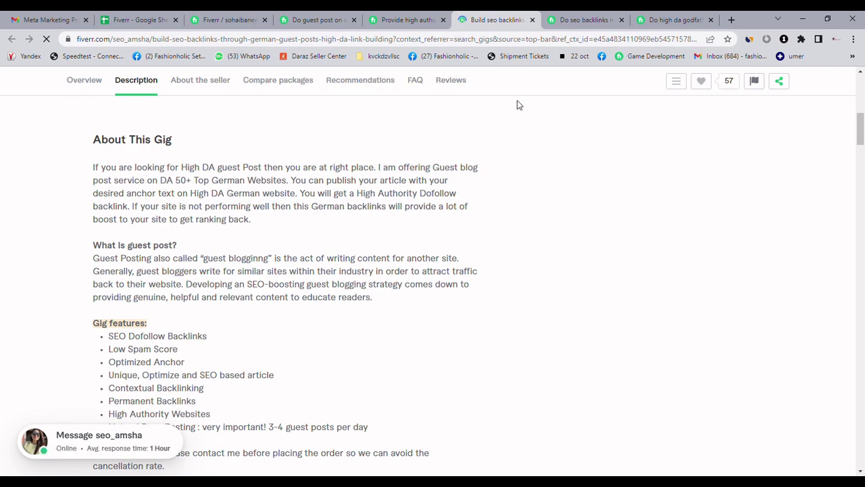
{"action": "left_click", "coordinate": [594, 16]}
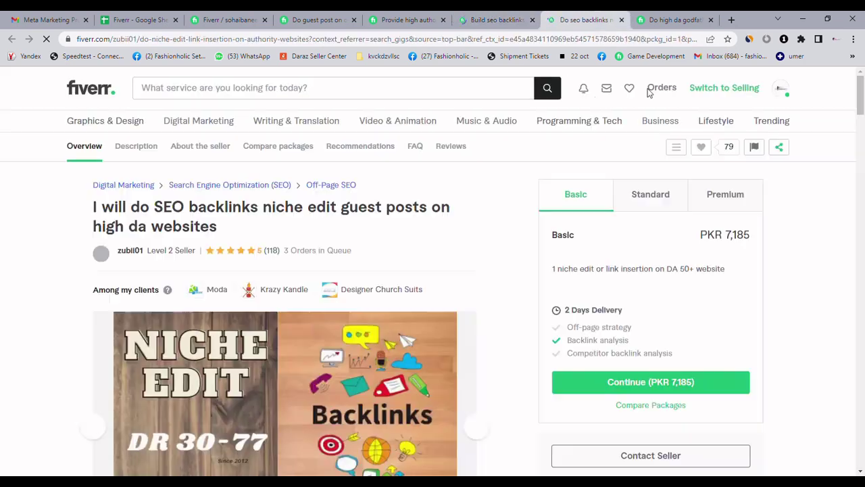
{"action": "left_click_drag", "start_coordinate": [862, 100], "coordinate": [862, 146]}
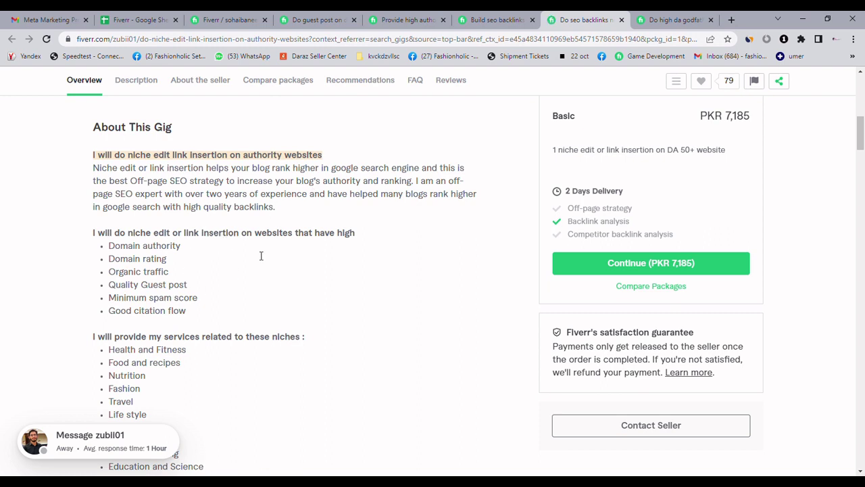
{"action": "left_click", "coordinate": [665, 15]}
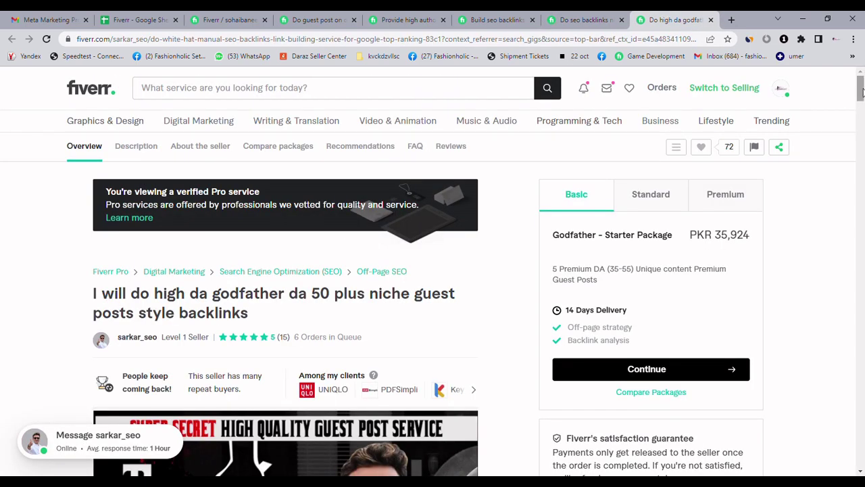
{"action": "left_click_drag", "start_coordinate": [861, 93], "coordinate": [861, 125]}
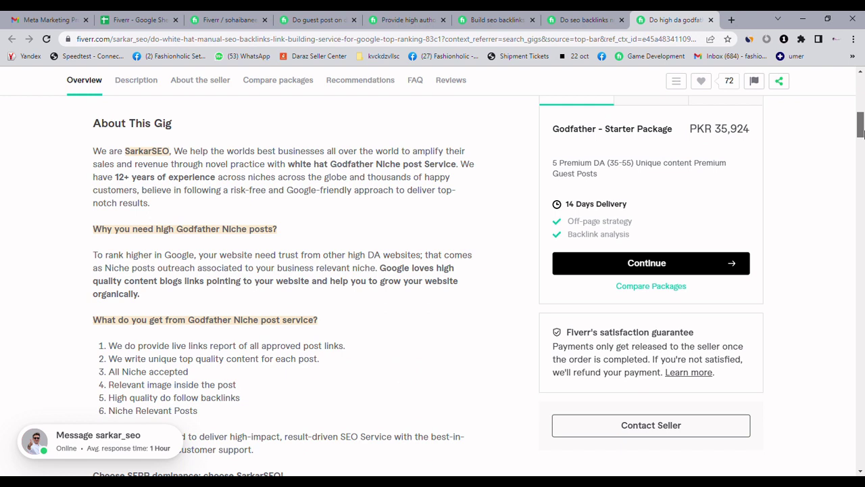
{"action": "left_click_drag", "start_coordinate": [860, 125], "coordinate": [859, 128]}
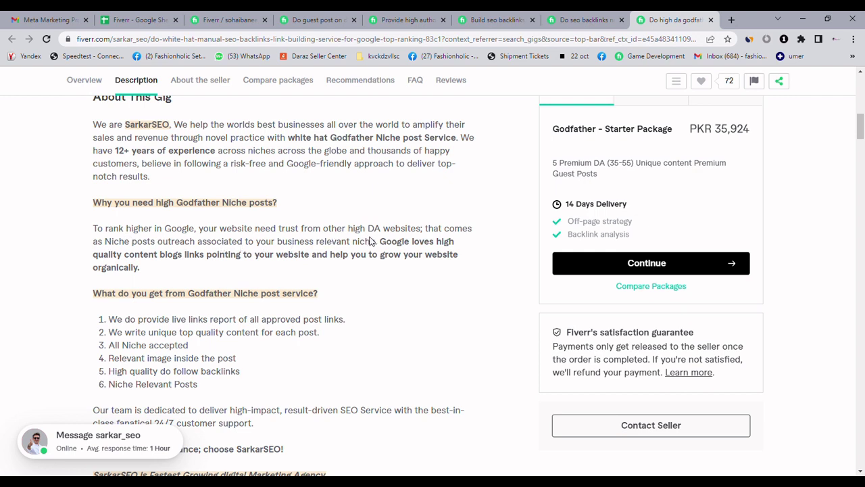
{"action": "scroll", "coordinate": [627, 111], "scroll_direction": "up", "scroll_amount": 1}
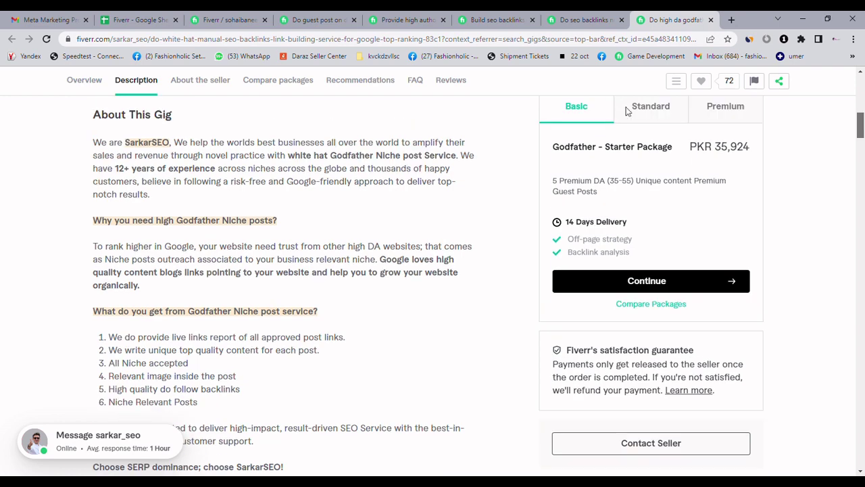
Step: Pick out "I am an off-page SEO expert with over two years of experience" from the niche edit gig's description for the notes
{"action": "left_click", "coordinate": [556, 17]}
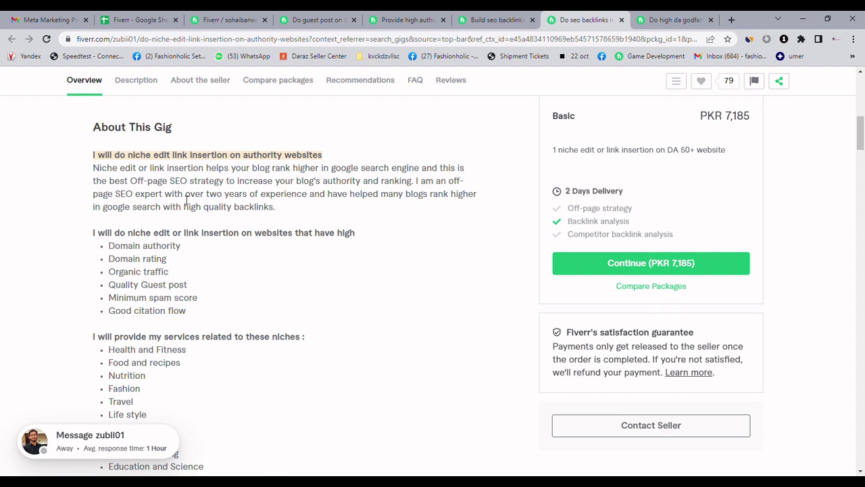
{"action": "left_click_drag", "start_coordinate": [417, 181], "coordinate": [166, 198]}
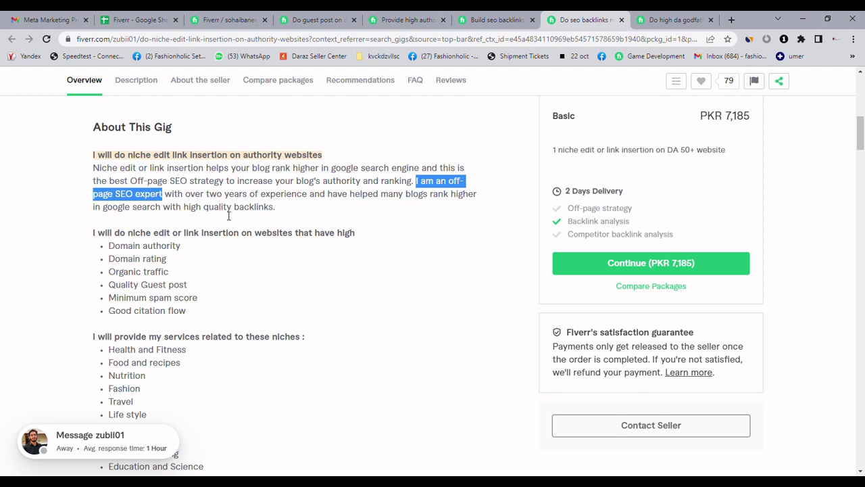
{"action": "key", "text": "shift+Right"}
{"action": "key", "text": "shift+Right"}
{"action": "key", "text": "shift+Right"}
{"action": "key", "text": "shift+Right"}
{"action": "key", "text": "shift+Right"}
{"action": "key", "text": "shift+Right"}
{"action": "key", "text": "shift+Right"}
{"action": "key", "text": "shift+Right"}
{"action": "key", "text": "shift+Right"}
{"action": "key", "text": "shift+Right"}
{"action": "key", "text": "shift+Right"}
{"action": "key", "text": "shift+Right"}
{"action": "key", "text": "shift+Right"}
{"action": "key", "text": "shift+Right"}
{"action": "key", "text": "shift+Right"}
{"action": "key", "text": "shift+Right"}
{"action": "key", "text": "shift+Right"}
{"action": "key", "text": "shift+Right"}
{"action": "key", "text": "shift+Right"}
{"action": "key", "text": "shift+Right"}
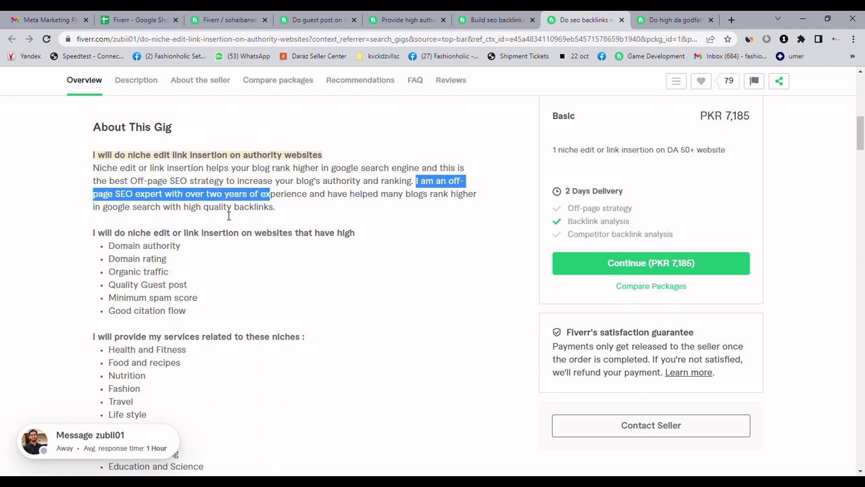
{"action": "key", "text": "shift+Right"}
{"action": "key", "text": "shift+Right"}
{"action": "key", "text": "shift+Right"}
{"action": "key", "text": "shift+Right"}
{"action": "key", "text": "shift+Right"}
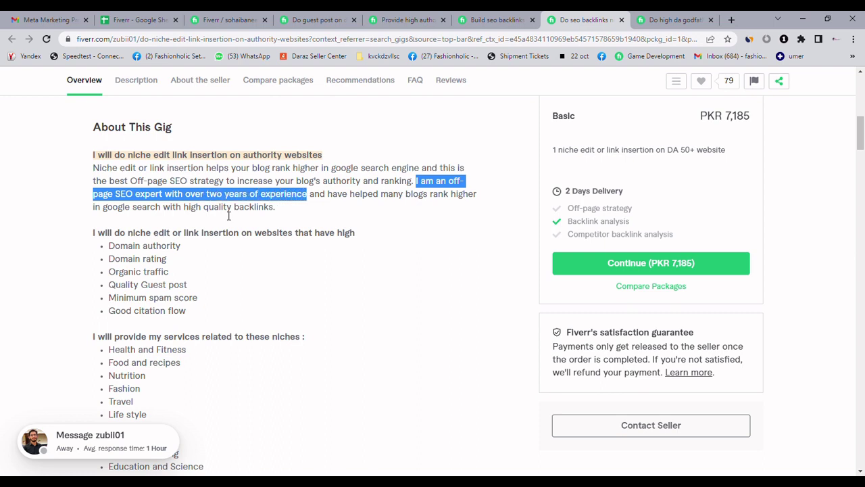
{"action": "left_click", "coordinate": [460, 481]}
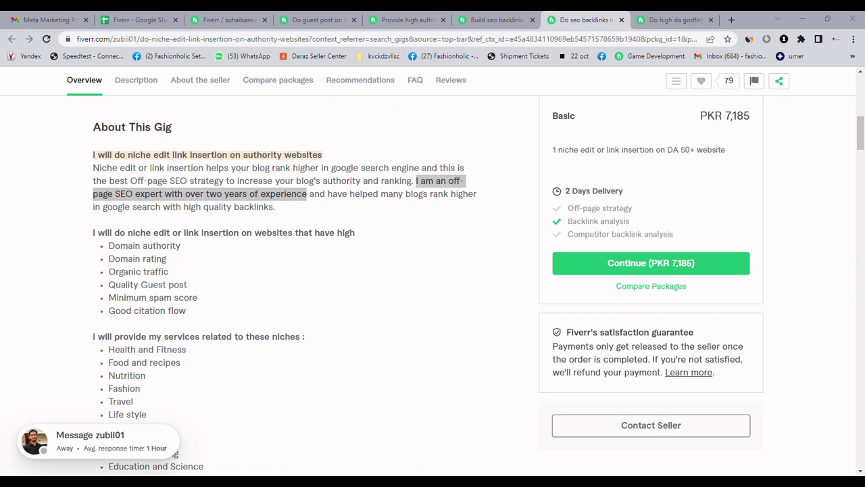
{"action": "left_click", "coordinate": [311, 210]}
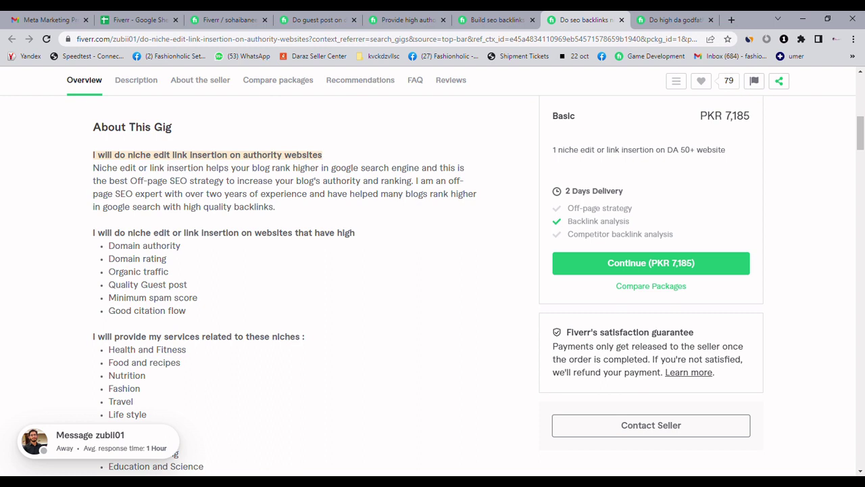
Step: Pick out "High Authority Dofollow backlink" from the description of the German link building gig for the notes
{"action": "left_click", "coordinate": [473, 20]}
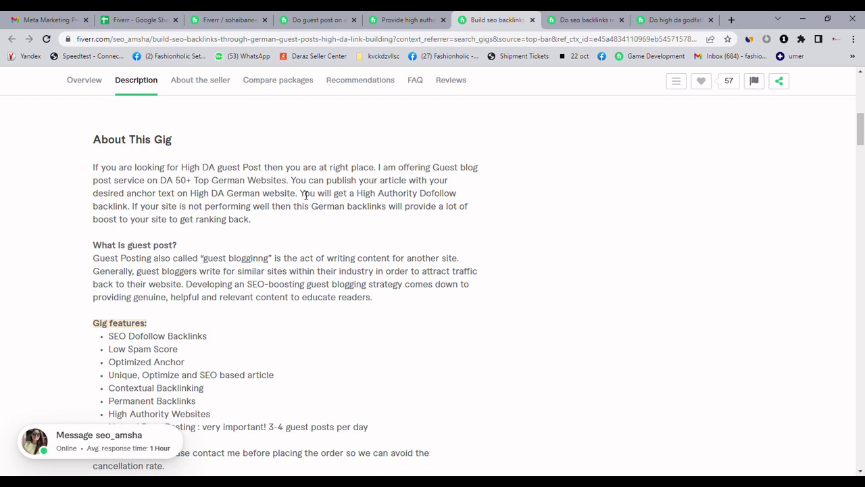
{"action": "left_click_drag", "start_coordinate": [302, 195], "coordinate": [333, 196]}
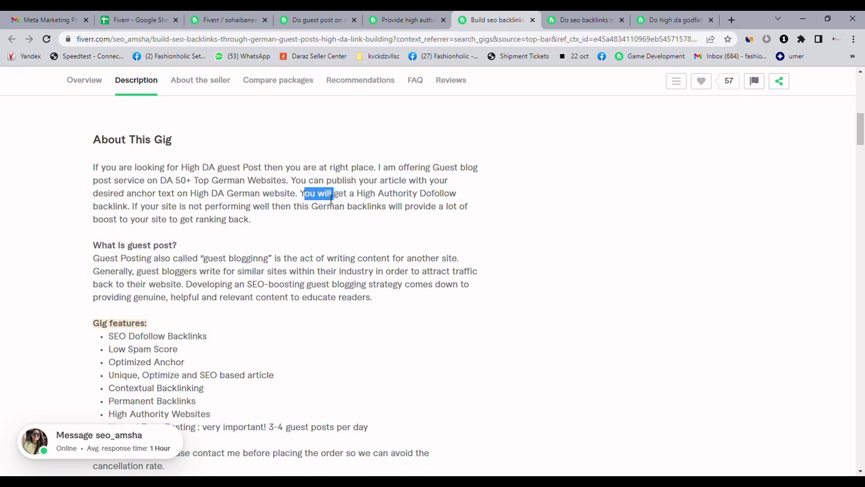
{"action": "left_click", "coordinate": [332, 198]}
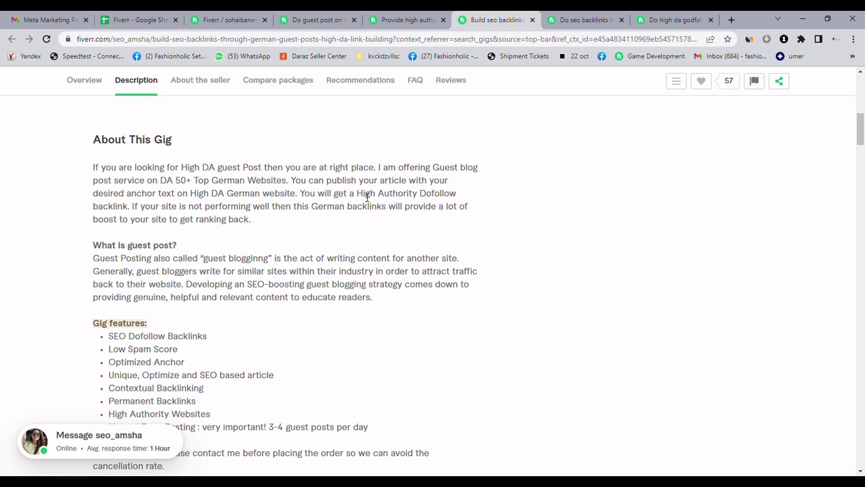
{"action": "left_click_drag", "start_coordinate": [363, 196], "coordinate": [128, 215]}
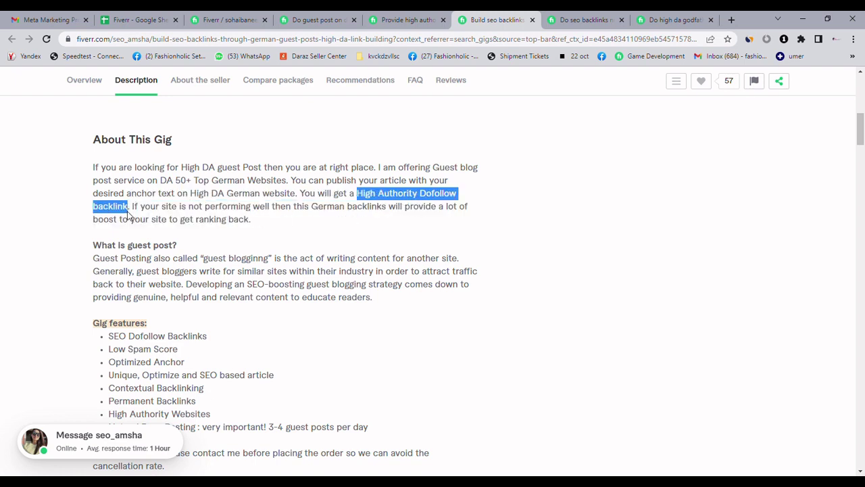
{"action": "left_click", "coordinate": [419, 478]}
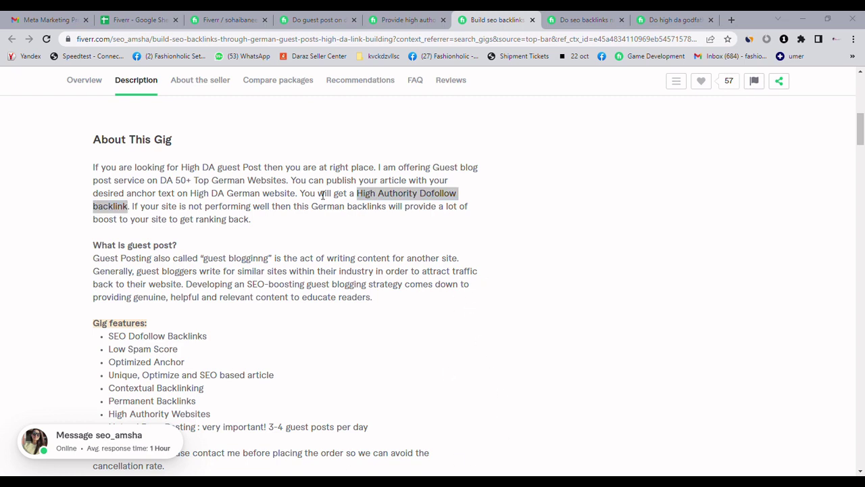
{"action": "left_click", "coordinate": [290, 222]}
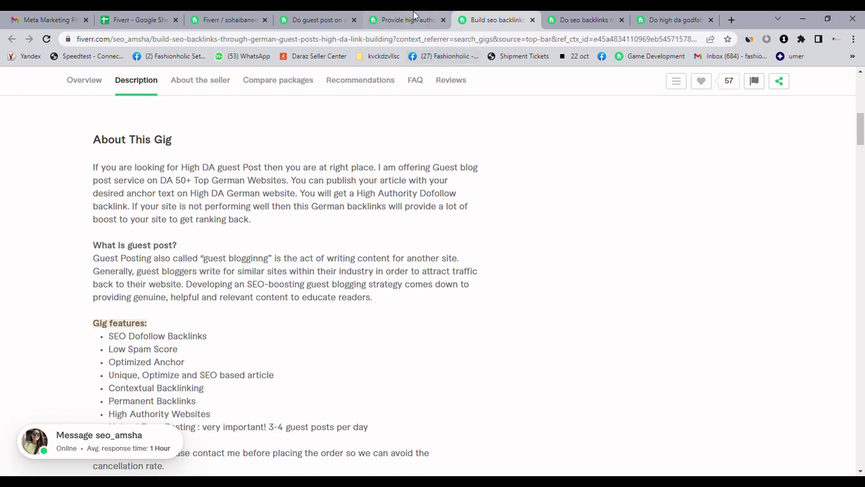
Step: Recheck the high authority German guest post gig and the DR 80 guest post gig for further selling points
{"action": "left_click", "coordinate": [389, 20]}
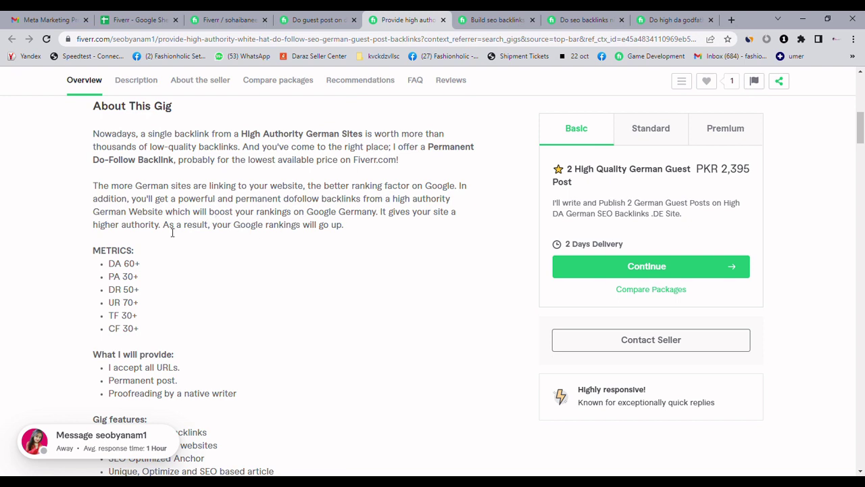
{"action": "left_click", "coordinate": [315, 18]}
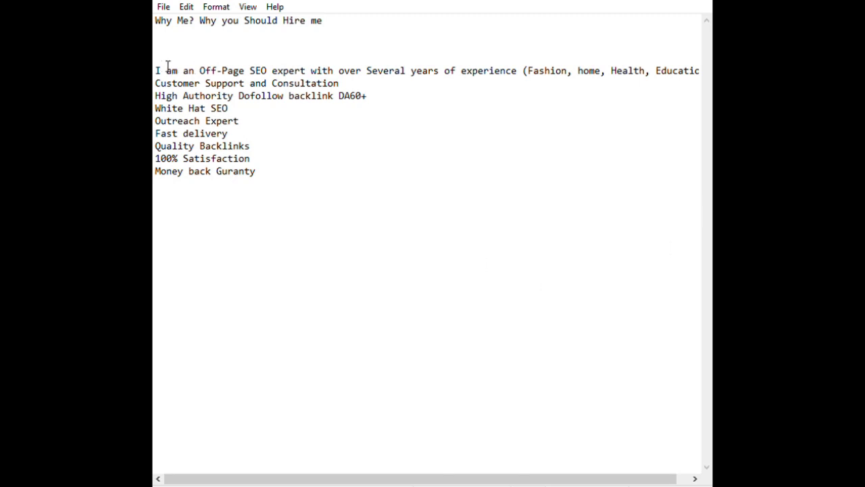
Step: Read through the off-page SEO experience line with its list of niches and the customer support line in the notes
{"action": "key", "text": "Right"}
{"action": "key", "text": "Right"}
{"action": "key", "text": "Right"}
{"action": "key", "text": "Right"}
{"action": "key", "text": "Right"}
{"action": "key", "text": "Right"}
{"action": "key", "text": "Right"}
{"action": "key", "text": "Right"}
{"action": "key", "text": "Right"}
{"action": "key", "text": "Right"}
{"action": "key", "text": "Right"}
{"action": "key", "text": "Right"}
{"action": "key", "text": "Right"}
{"action": "key", "text": "Right"}
{"action": "key", "text": "Right"}
{"action": "key", "text": "Right"}
{"action": "key", "text": "Right"}
{"action": "key", "text": "Right"}
{"action": "key", "text": "Right"}
{"action": "key", "text": "Right"}
{"action": "key", "text": "Right"}
{"action": "key", "text": "Right"}
{"action": "key", "text": "Right"}
{"action": "key", "text": "Right"}
{"action": "key", "text": "Right"}
{"action": "key", "text": "Right"}
{"action": "key", "text": "Right"}
{"action": "key", "text": "Right"}
{"action": "key", "text": "Right"}
{"action": "key", "text": "Right"}
{"action": "key", "text": "Right"}
{"action": "key", "text": "Right"}
{"action": "key", "text": "Right"}
{"action": "key", "text": "Right"}
{"action": "key", "text": "Right"}
{"action": "key", "text": "Right"}
{"action": "key", "text": "Right"}
{"action": "key", "text": "Right"}
{"action": "key", "text": "Right"}
{"action": "key", "text": "Right"}
{"action": "key", "text": "Right"}
{"action": "key", "text": "Right"}
{"action": "key", "text": "Right"}
{"action": "key", "text": "Right"}
{"action": "key", "text": "Right"}
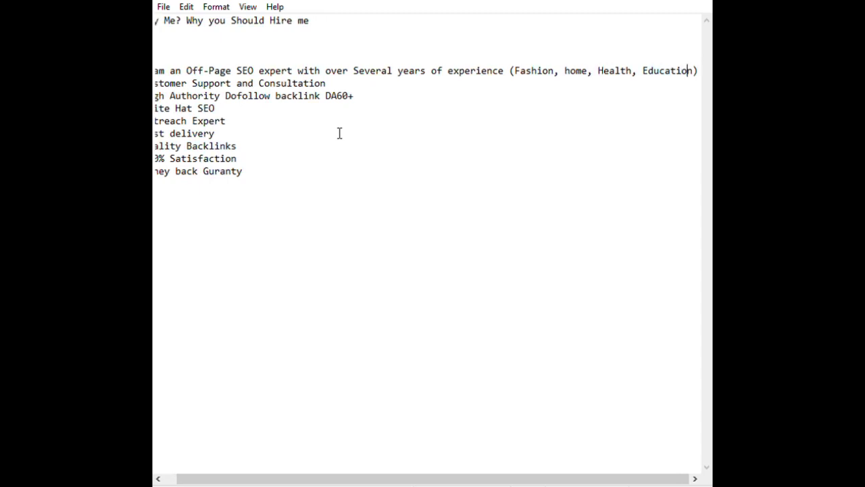
{"action": "key", "text": "Left"}
{"action": "key", "text": "Left"}
{"action": "key", "text": "Left"}
{"action": "key", "text": "Left"}
{"action": "key", "text": "Left"}
{"action": "key", "text": "Left"}
{"action": "key", "text": "Left"}
{"action": "key", "text": "Left"}
{"action": "key", "text": "Left"}
{"action": "key", "text": "Left"}
{"action": "key", "text": "Left"}
{"action": "key", "text": "Left"}
{"action": "key", "text": "Left"}
{"action": "key", "text": "Left"}
{"action": "key", "text": "Left"}
{"action": "key", "text": "Left"}
{"action": "key", "text": "Left"}
{"action": "key", "text": "Left"}
{"action": "key", "text": "Left"}
{"action": "key", "text": "Left"}
{"action": "key", "text": "Left"}
{"action": "key", "text": "Right"}
{"action": "key", "text": "Right"}
{"action": "key", "text": "Right"}
{"action": "key", "text": "Right"}
{"action": "key", "text": "Right"}
{"action": "key", "text": "Right"}
{"action": "key", "text": "Right"}
{"action": "key", "text": "Right"}
{"action": "key", "text": "Right"}
{"action": "key", "text": "Right"}
{"action": "key", "text": "Right"}
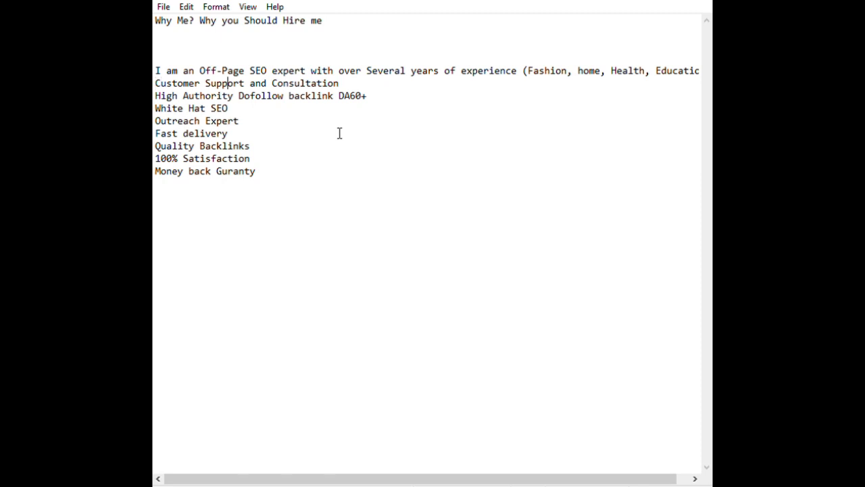
Step: Read through the selling points in the notes, from the off-page SEO experience line down to the money back line
{"action": "key", "text": "Right"}
{"action": "key", "text": "Right"}
{"action": "key", "text": "Right"}
{"action": "key", "text": "Right"}
{"action": "key", "text": "Right"}
{"action": "key", "text": "Right"}
{"action": "key", "text": "Left"}
{"action": "key", "text": "Right"}
{"action": "key", "text": "Right"}
{"action": "key", "text": "Right"}
{"action": "key", "text": "Right"}
{"action": "key", "text": "Right"}
{"action": "key", "text": "Right"}
{"action": "key", "text": "Right"}
{"action": "key", "text": "Right"}
{"action": "key", "text": "Right"}
{"action": "key", "text": "Right"}
{"action": "key", "text": "Right"}
{"action": "key", "text": "Right"}
{"action": "key", "text": "Right"}
{"action": "key", "text": "Right"}
{"action": "key", "text": "Right"}
{"action": "key", "text": "Right"}
{"action": "key", "text": "Right"}
{"action": "key", "text": "Left"}
{"action": "key", "text": "Left"}
{"action": "key", "text": "Left"}
{"action": "key", "text": "Left"}
{"action": "key", "text": "Left"}
{"action": "key", "text": "Left"}
{"action": "key", "text": "Left"}
{"action": "key", "text": "Left"}
{"action": "key", "text": "Left"}
{"action": "key", "text": "Left"}
{"action": "key", "text": "Left"}
{"action": "key", "text": "Left"}
{"action": "key", "text": "Right"}
{"action": "key", "text": "ctrl+Right"}
{"action": "key", "text": "Right"}
{"action": "key", "text": "Right"}
{"action": "key", "text": "Right"}
{"action": "key", "text": "Right"}
{"action": "key", "text": "Right"}
{"action": "key", "text": "Down"}
{"action": "key", "text": "BackSpace"}
{"action": "key", "text": "Left"}
{"action": "key", "text": "Left"}
{"action": "key", "text": "Left"}
{"action": "key", "text": "Left"}
{"action": "key", "text": "Left"}
{"action": "key", "text": "Left"}
{"action": "key", "text": "Left"}
{"action": "key", "text": "Left"}
{"action": "key", "text": "Left"}
{"action": "key", "text": "Left"}
{"action": "key", "text": "Left"}
{"action": "key", "text": "Right"}
{"action": "key", "text": "Right"}
{"action": "key", "text": "Right"}
{"action": "key", "text": "Right"}
{"action": "key", "text": "Right"}
{"action": "key", "text": "Right"}
{"action": "key", "text": "Right"}
{"action": "key", "text": "Right"}
{"action": "key", "text": "Down"}
{"action": "key", "text": "Left"}
{"action": "key", "text": "Right"}
{"action": "key", "text": "Down"}
{"action": "key", "text": "Right"}
{"action": "key", "text": "Down"}
{"action": "key", "text": "Left"}
{"action": "key", "text": "Down"}
{"action": "key", "text": "Right"}
{"action": "key", "text": "Right"}
{"action": "key", "text": "Right"}
{"action": "key", "text": "Right"}
{"action": "key", "text": "Up"}
{"action": "key", "text": "Up"}
{"action": "key", "text": "Up"}
{"action": "key", "text": "Up"}
{"action": "key", "text": "Up"}
{"action": "key", "text": "Up"}
{"action": "key", "text": "Up"}
{"action": "key", "text": "Up"}
{"action": "key", "text": "Up"}
{"action": "key", "text": "Down"}
{"action": "key", "text": "Down"}
{"action": "key", "text": "Down"}
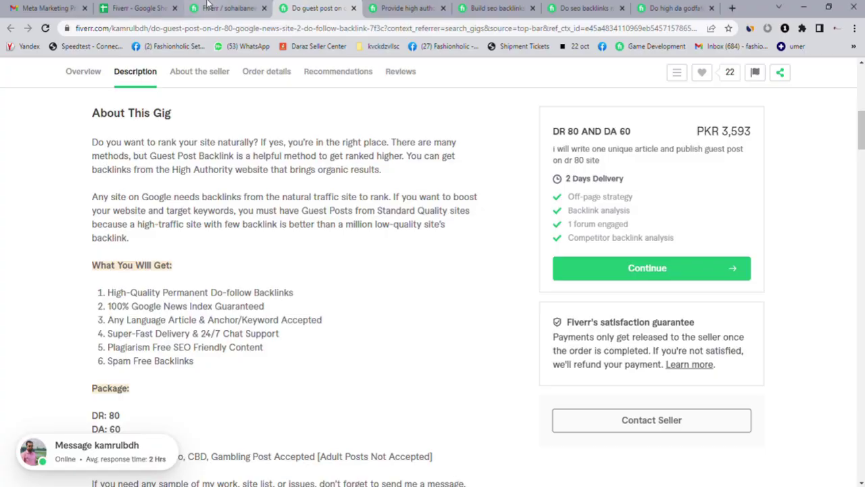
Step: Under the gig description's "Why Me?" heading, insert the lines on off-page SEO experience, Money Back Guranty, Customer Support and Consultation, and High Authority Dofollow backlink DA60+
{"action": "left_click", "coordinate": [146, 7]}
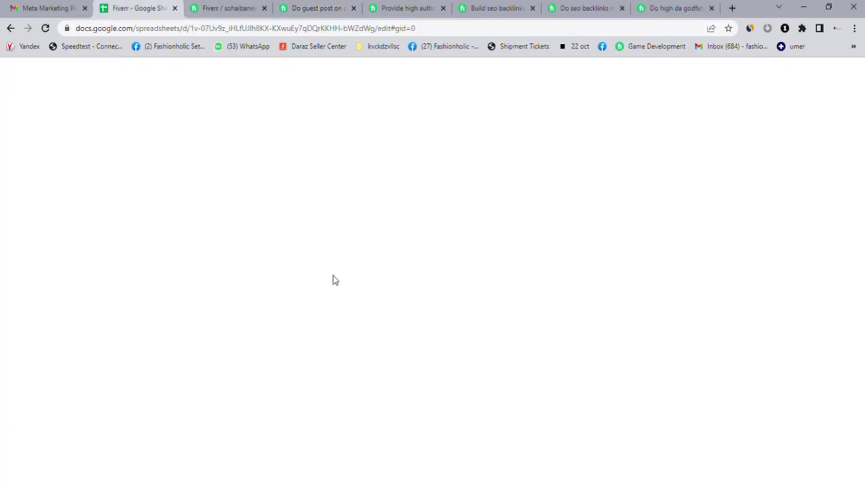
{"action": "left_click", "coordinate": [231, 6]}
{"action": "left_click", "coordinate": [315, 363]}
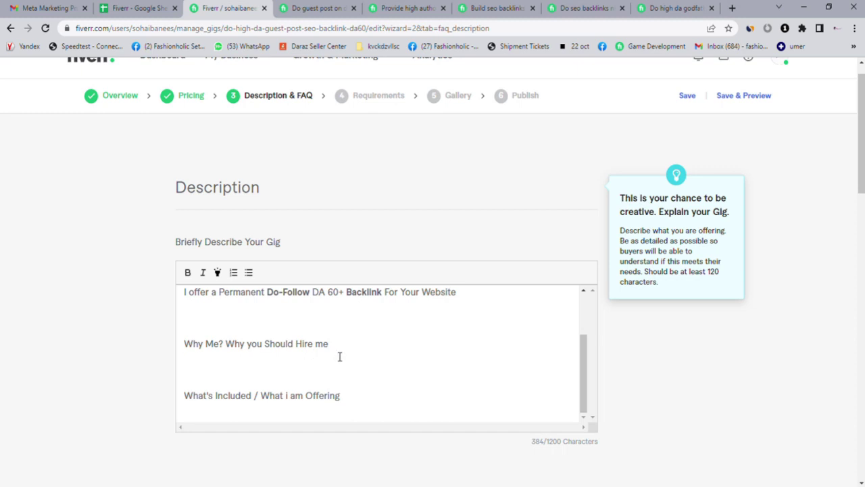
{"action": "type", "text": "I am an off-page SEO expert with over Several years of experience (Fashion, home, Health, Education) Money Back Guranty Customer Support and Consultation High Authority Dofollow backlink DA60+"}
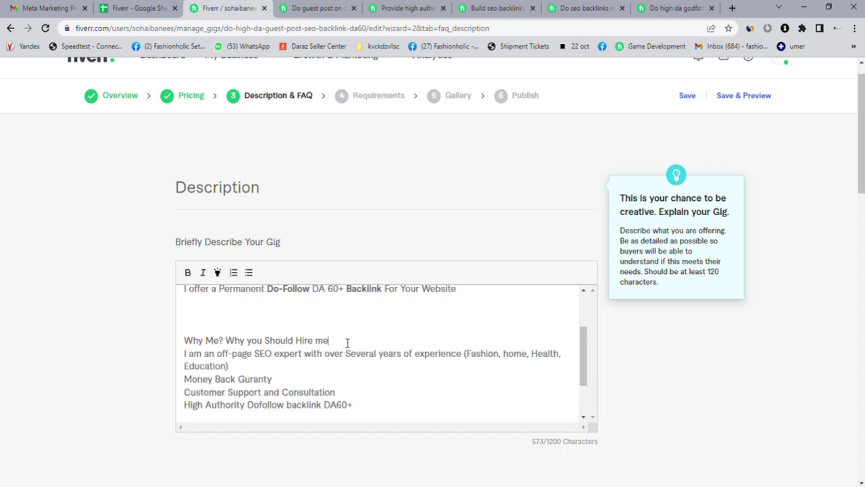
{"action": "left_click", "coordinate": [346, 343]}
{"action": "key", "text": "Return"}
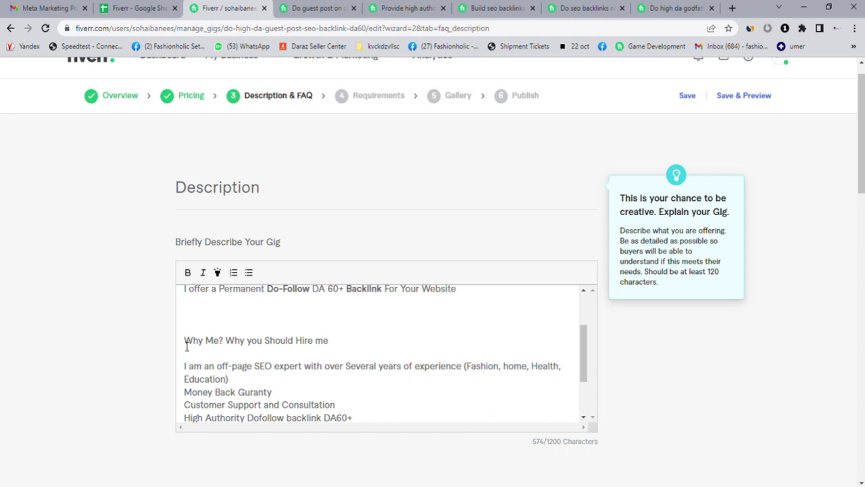
Step: Make the "Why Me? Why you Should Hire me" heading bold in the gig description
{"action": "double_click", "coordinate": [187, 344]}
{"action": "left_click", "coordinate": [259, 341]}
{"action": "left_click", "coordinate": [335, 343]}
{"action": "left_click_drag", "start_coordinate": [335, 344], "coordinate": [184, 343]}
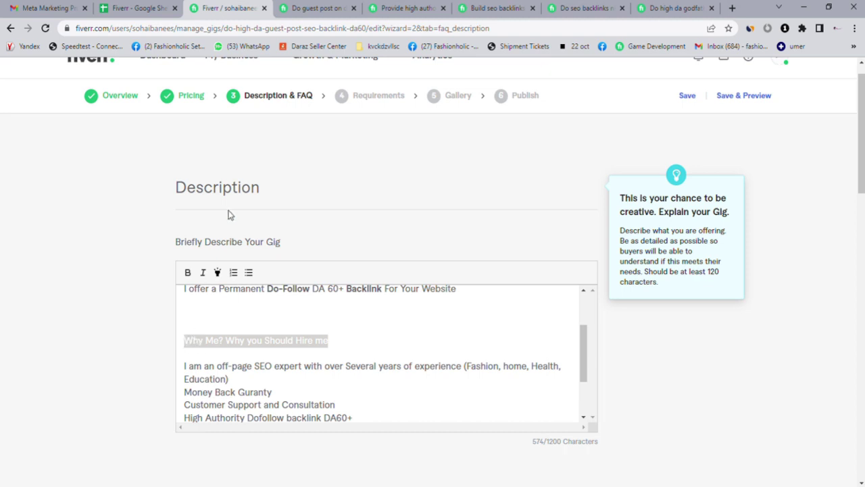
{"action": "left_click", "coordinate": [188, 272]}
{"action": "left_click", "coordinate": [319, 366]}
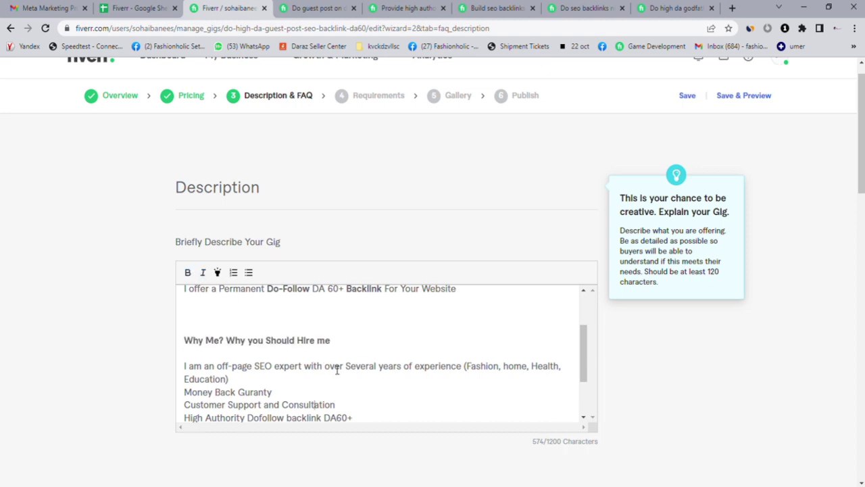
Step: Turn the four selling point lines under the "Why Me?" heading into a bulleted list
{"action": "key", "text": "Down"}
{"action": "key", "text": "Down"}
{"action": "key", "text": "Down"}
{"action": "key", "text": "Down"}
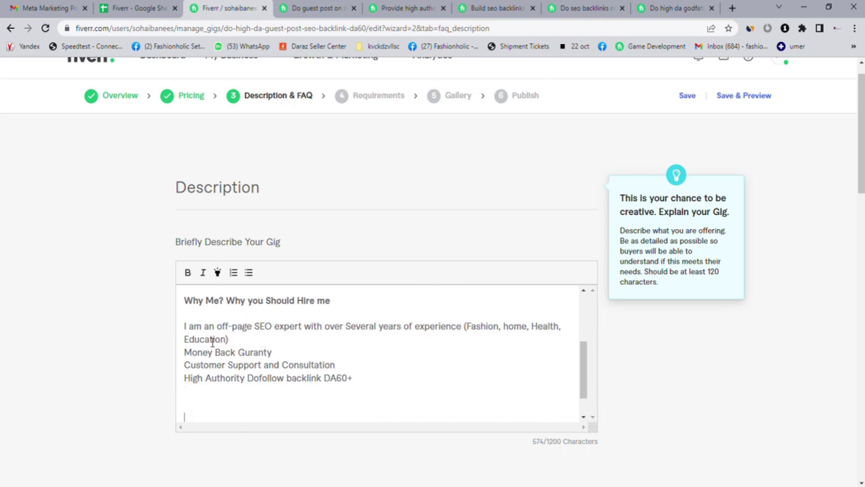
{"action": "left_click_drag", "start_coordinate": [189, 331], "coordinate": [356, 381]}
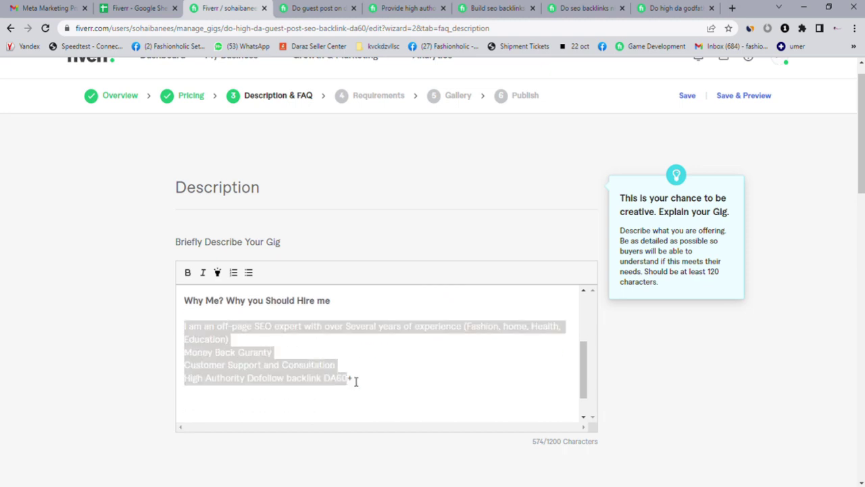
{"action": "left_click", "coordinate": [248, 273]}
{"action": "left_click", "coordinate": [279, 350]}
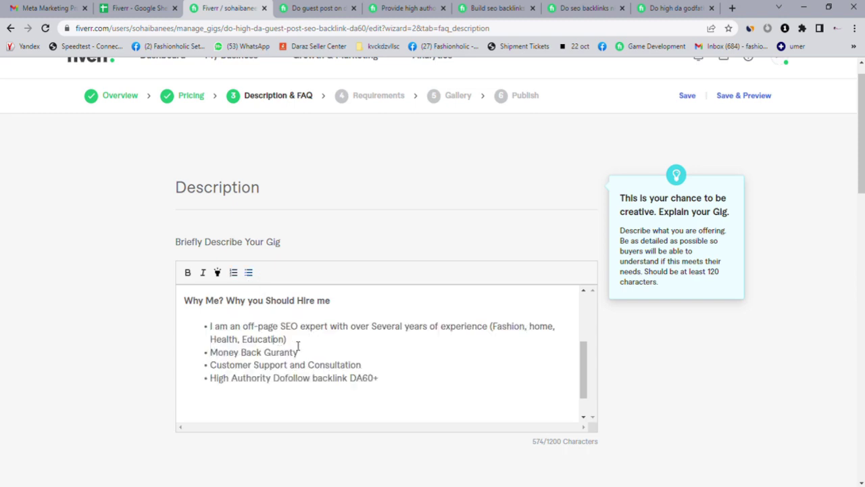
Step: Make the words "off-page SEO" bold in the first bullet of the "Why Me?" list
{"action": "double_click", "coordinate": [287, 327]}
{"action": "left_click", "coordinate": [188, 273]}
{"action": "left_click", "coordinate": [287, 340]}
{"action": "left_click_drag", "start_coordinate": [278, 327], "coordinate": [241, 328]}
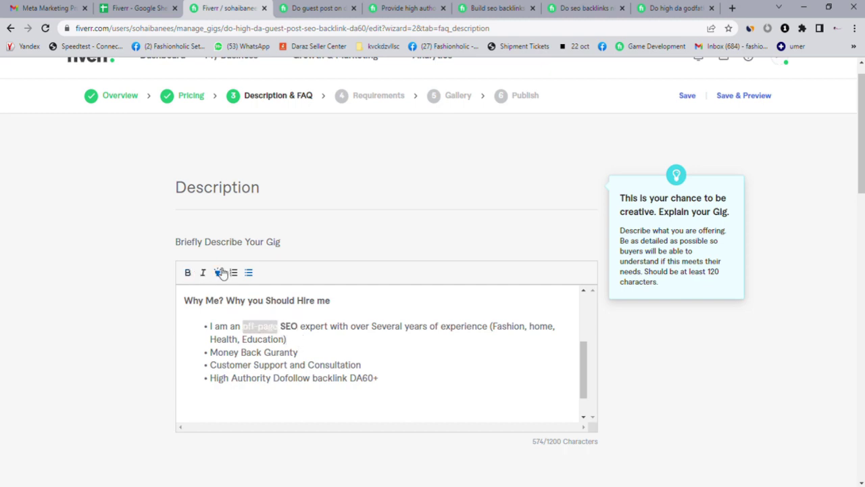
{"action": "left_click", "coordinate": [189, 275]}
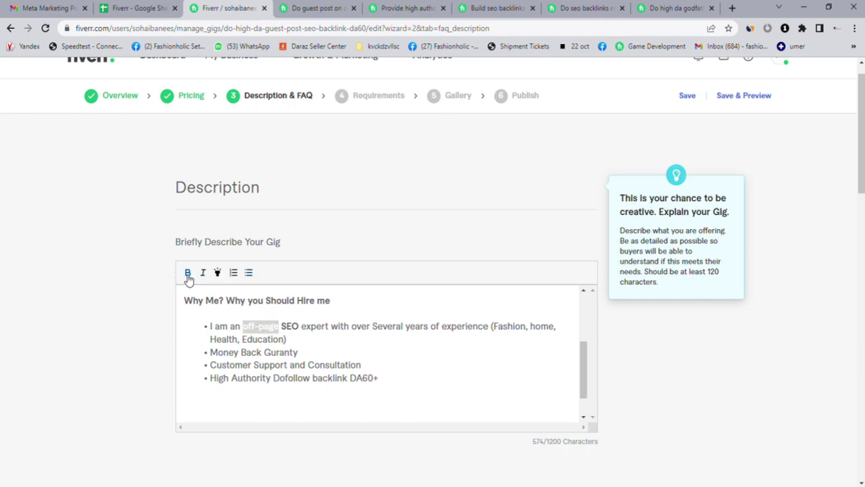
Step: Capitalize "off-page" as "Off-Page" in the first bullet of the "Why Me?" list
{"action": "left_click", "coordinate": [328, 329]}
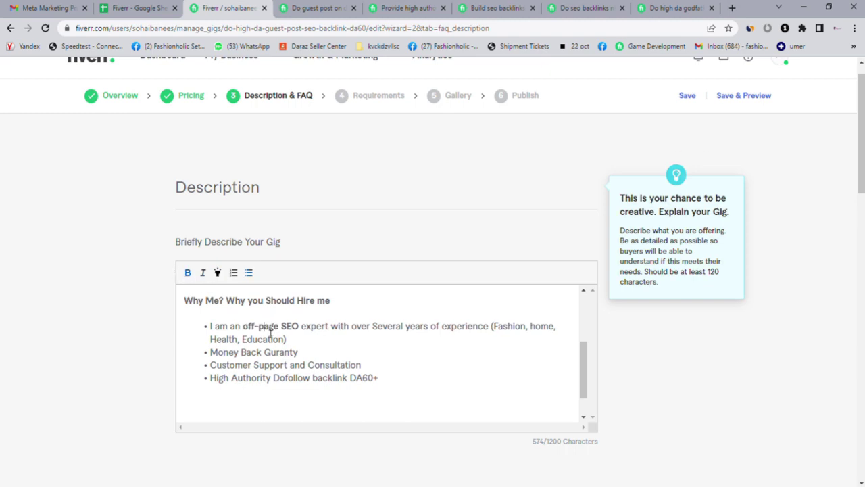
{"action": "key", "text": "BackSpace"}
{"action": "type", "text": "P"}
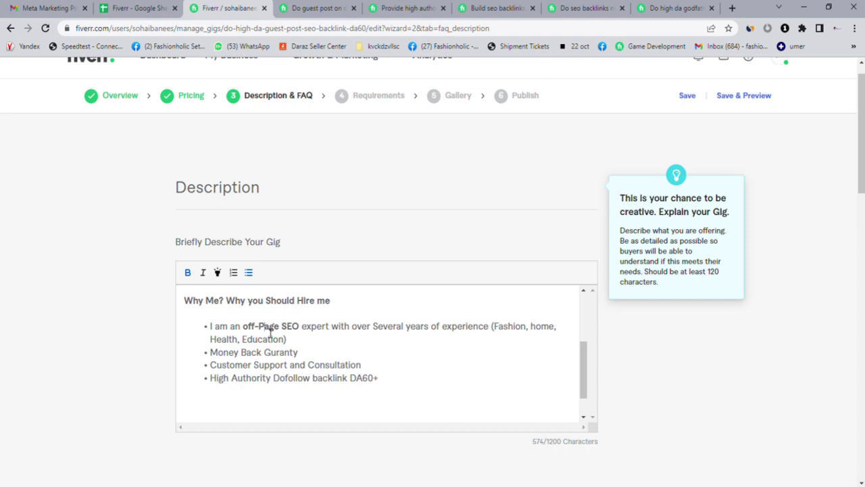
{"action": "left_click", "coordinate": [247, 328]}
{"action": "key", "text": "BackSpace"}
{"action": "type", "text": "O"}
{"action": "left_click", "coordinate": [339, 350]}
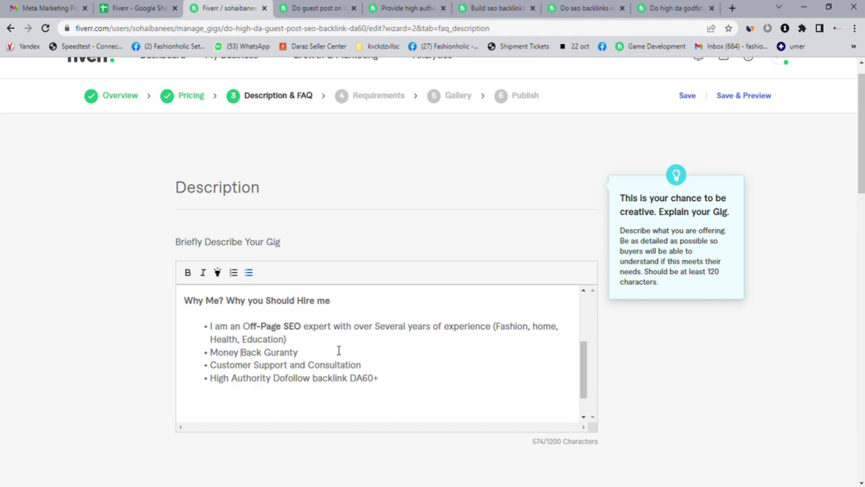
Step: Make "Dofollow backlink" bold in the High Authority bullet of the "Why Me?" list
{"action": "key", "text": "Down"}
{"action": "left_click_drag", "start_coordinate": [274, 382], "coordinate": [349, 383]}
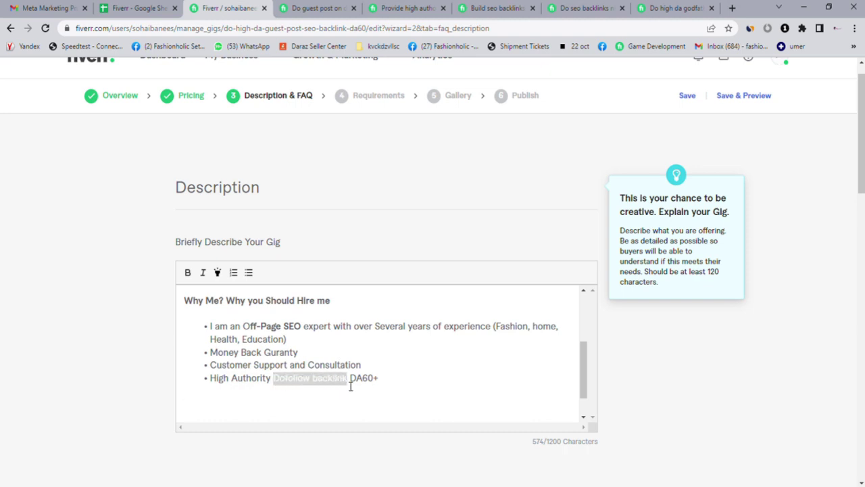
{"action": "left_click", "coordinate": [189, 273]}
{"action": "left_click", "coordinate": [392, 375]}
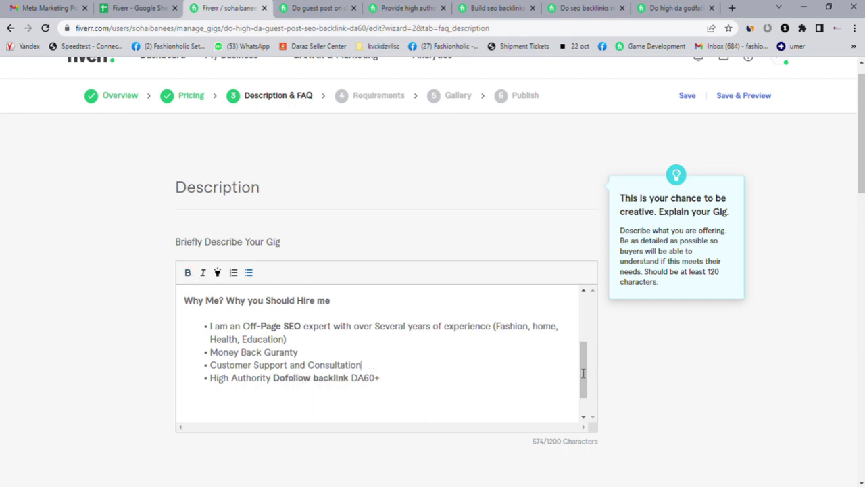
Step: Remove one blank line between the bulleted list and the "What's Included / What i am Offering" heading
{"action": "left_click_drag", "start_coordinate": [582, 372], "coordinate": [585, 392]}
{"action": "left_click", "coordinate": [324, 383]}
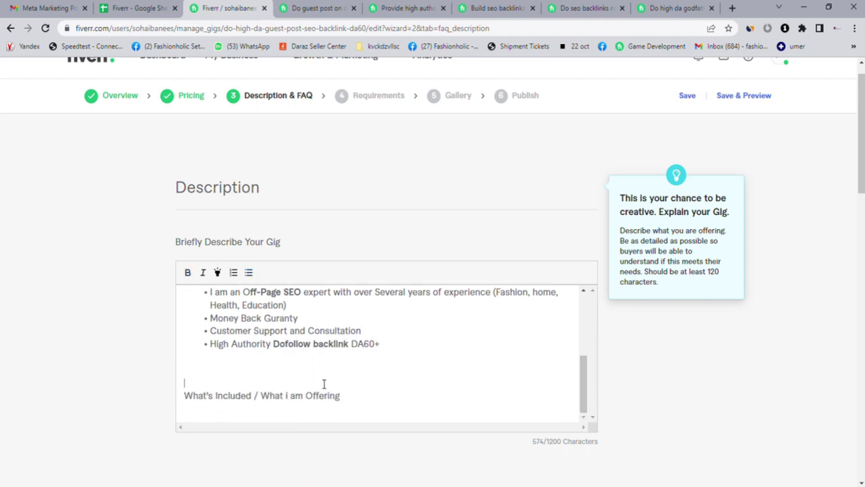
{"action": "key", "text": "BackSpace"}
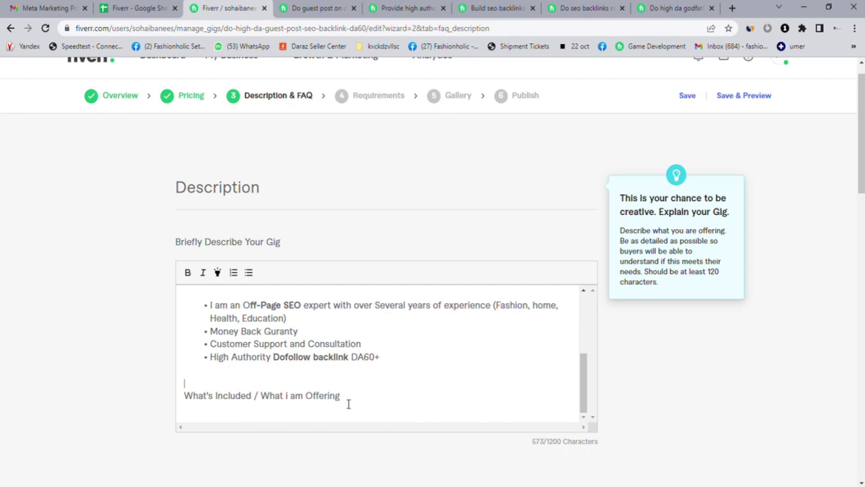
Step: Make the "What's Included / What i am Offering" heading bold and add two new lines below it
{"action": "left_click_drag", "start_coordinate": [346, 401], "coordinate": [187, 406]}
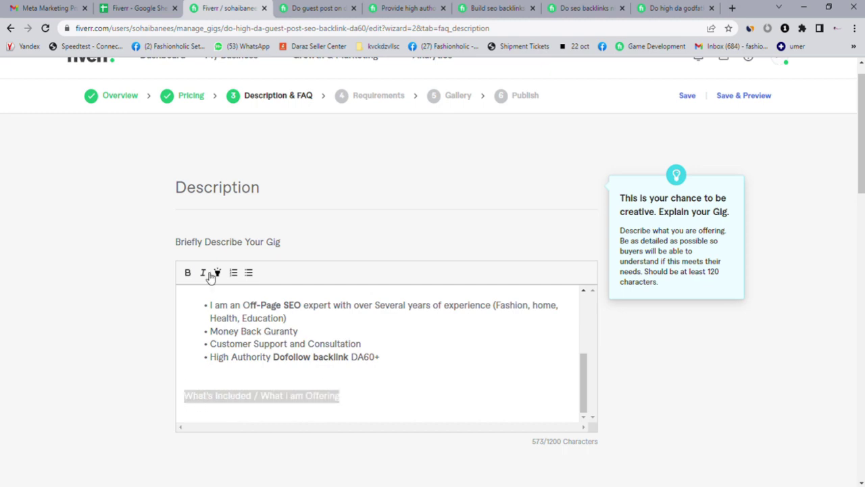
{"action": "left_click", "coordinate": [188, 273]}
{"action": "left_click", "coordinate": [360, 402]}
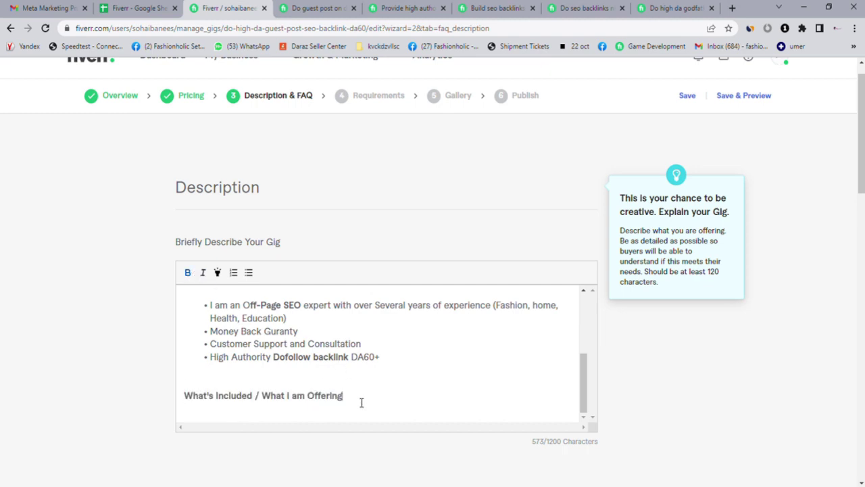
{"action": "key", "text": "Return"}
{"action": "key", "text": "Return"}
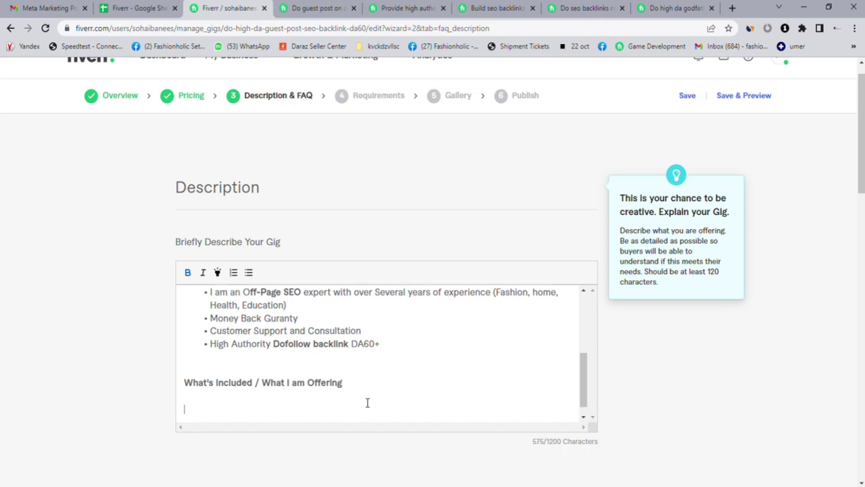
Step: Copy the "Why Me? Why you Should Hire me" section with its bullets from the gig description into the Fiverr spreadsheet, starting at cell B41
{"action": "mouse_move", "coordinate": [584, 384]}
{"action": "left_mouse_down"}
{"action": "mouse_move", "coordinate": [585, 371]}
{"action": "mouse_move", "coordinate": [583, 387]}
{"action": "left_mouse_up"}
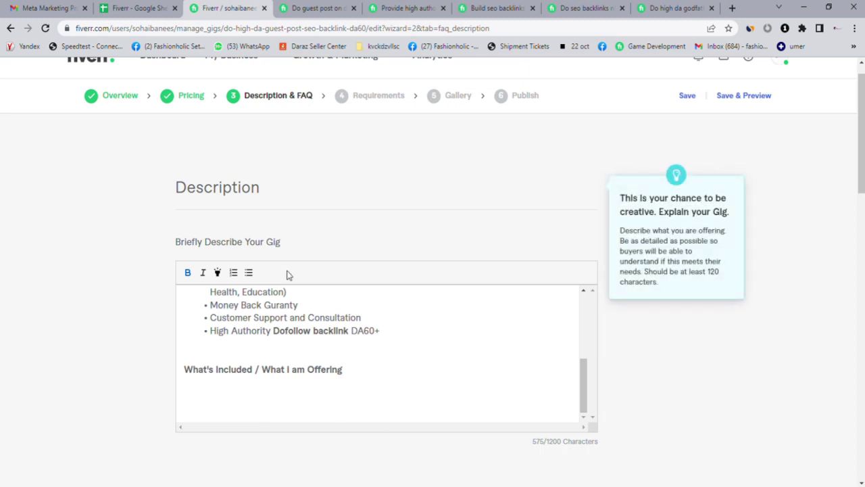
{"action": "left_click_drag", "start_coordinate": [384, 340], "coordinate": [189, 331]}
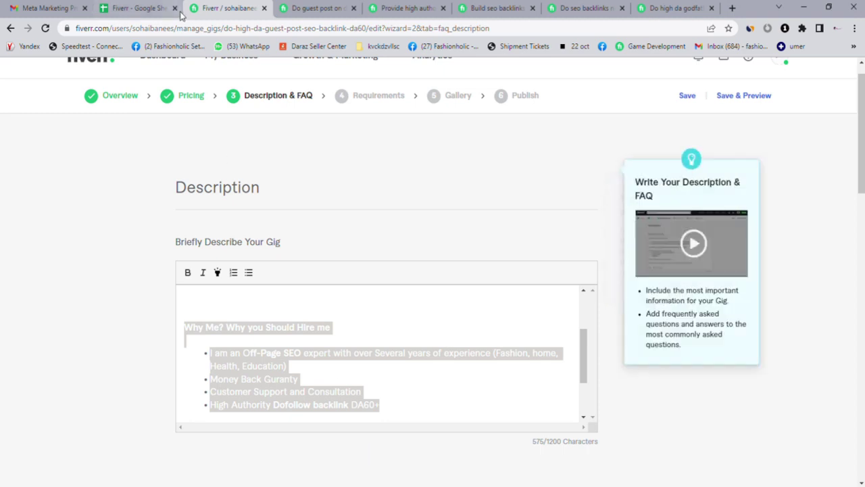
{"action": "left_click", "coordinate": [144, 7]}
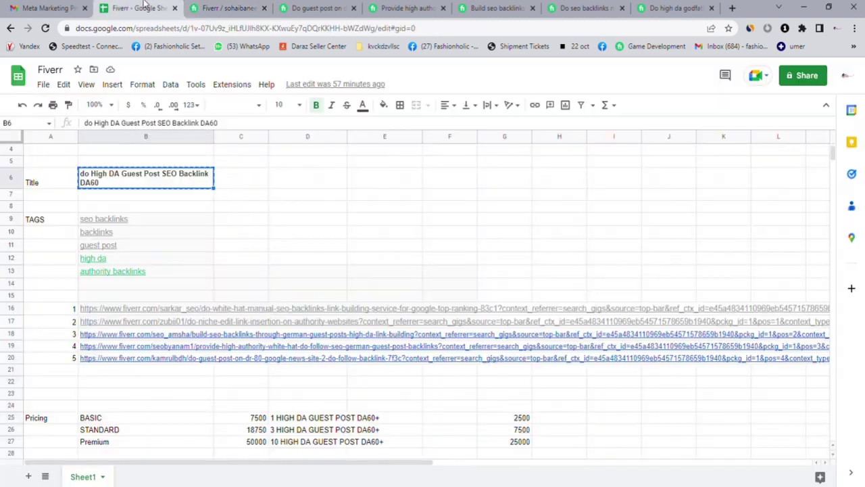
{"action": "left_click", "coordinate": [218, 418]}
{"action": "key", "text": "Down"}
{"action": "key", "text": "Down"}
{"action": "key", "text": "Down"}
{"action": "key", "text": "Down"}
{"action": "key", "text": "Down"}
{"action": "key", "text": "Down"}
{"action": "key", "text": "Down"}
{"action": "key", "text": "Down"}
{"action": "key", "text": "Down"}
{"action": "key", "text": "Down"}
{"action": "key", "text": "Down"}
{"action": "key", "text": "Down"}
{"action": "key", "text": "Down"}
{"action": "key", "text": "Down"}
{"action": "key", "text": "Down"}
{"action": "key", "text": "Down"}
{"action": "key", "text": "Down"}
{"action": "key", "text": "Down"}
{"action": "key", "text": "Down"}
{"action": "key", "text": "Down"}
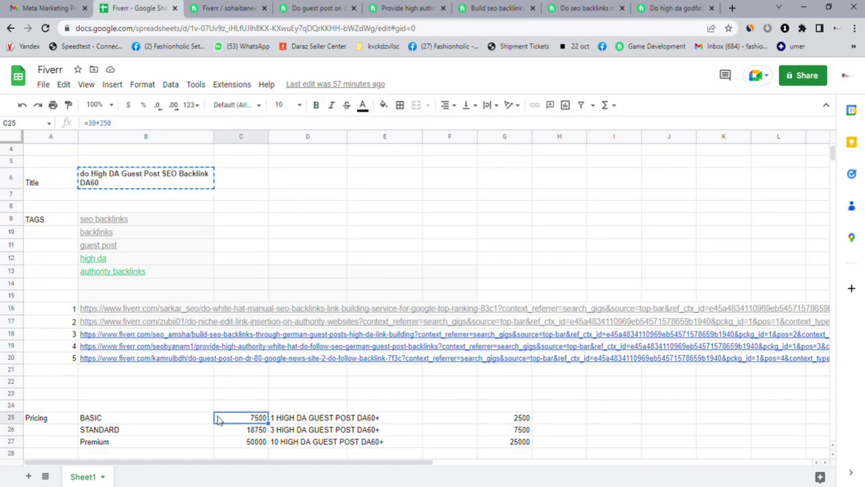
{"action": "key", "text": "Down"}
{"action": "key", "text": "Down"}
{"action": "key", "text": "Down"}
{"action": "key", "text": "Down"}
{"action": "key", "text": "Down"}
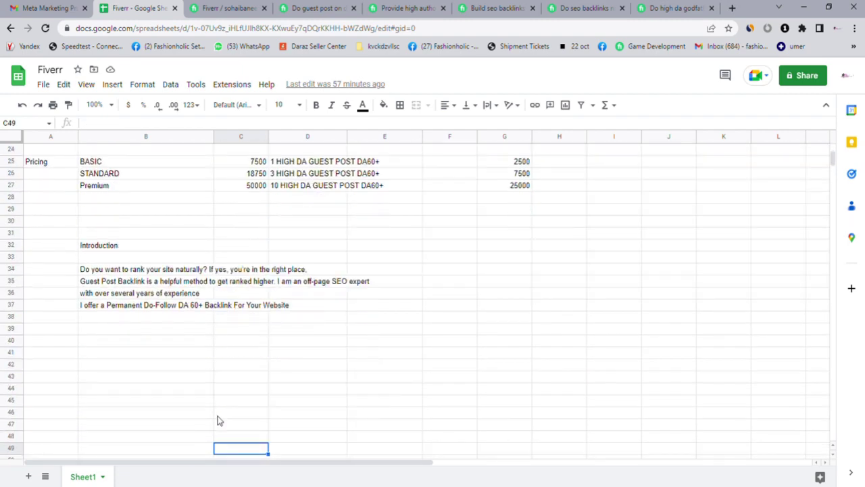
{"action": "key", "text": "Up"}
{"action": "key", "text": "Up"}
{"action": "key", "text": "Up"}
{"action": "key", "text": "Up"}
{"action": "key", "text": "Up"}
{"action": "key", "text": "Up"}
{"action": "key", "text": "Up"}
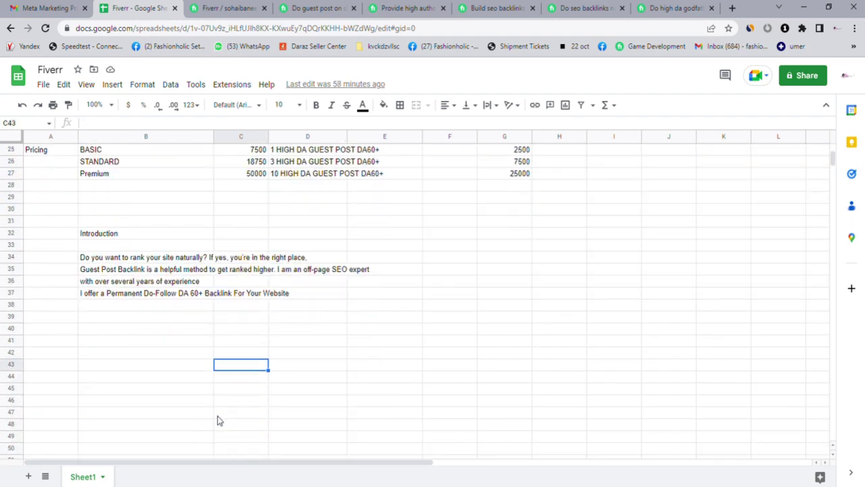
{"action": "key", "text": "Up"}
{"action": "key", "text": "Left"}
{"action": "key", "text": "Left"}
{"action": "key", "text": "Up"}
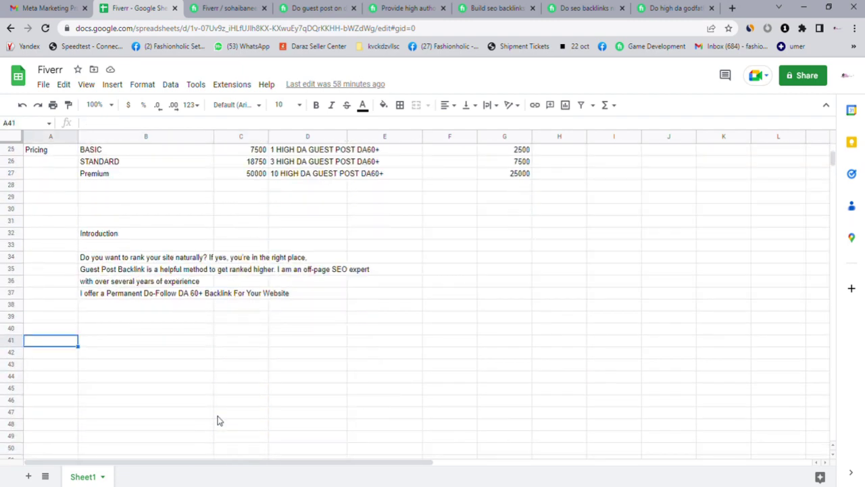
{"action": "key", "text": "Right"}
{"action": "key", "text": "ctrl+v"}
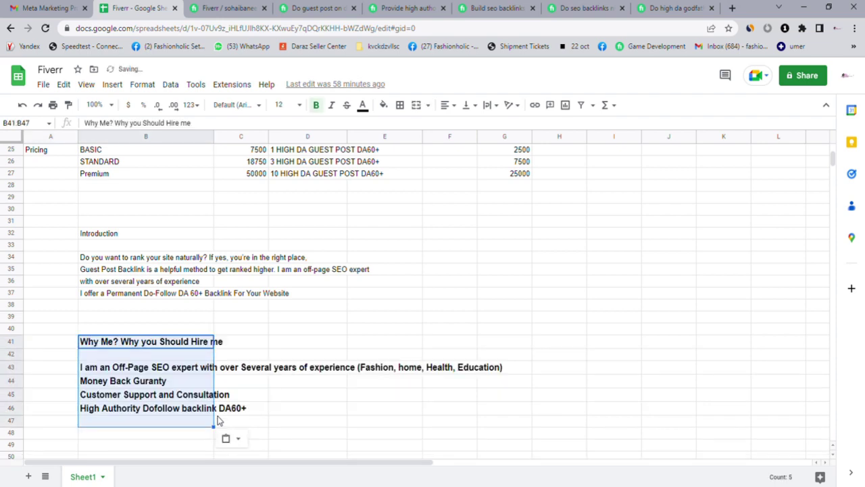
{"action": "key", "text": "Down"}
{"action": "key", "text": "Down"}
{"action": "key", "text": "Down"}
{"action": "key", "text": "Down"}
{"action": "key", "text": "Down"}
{"action": "key", "text": "Down"}
{"action": "key", "text": "Down"}
{"action": "key", "text": "Down"}
{"action": "key", "text": "Down"}
{"action": "key", "text": "Down"}
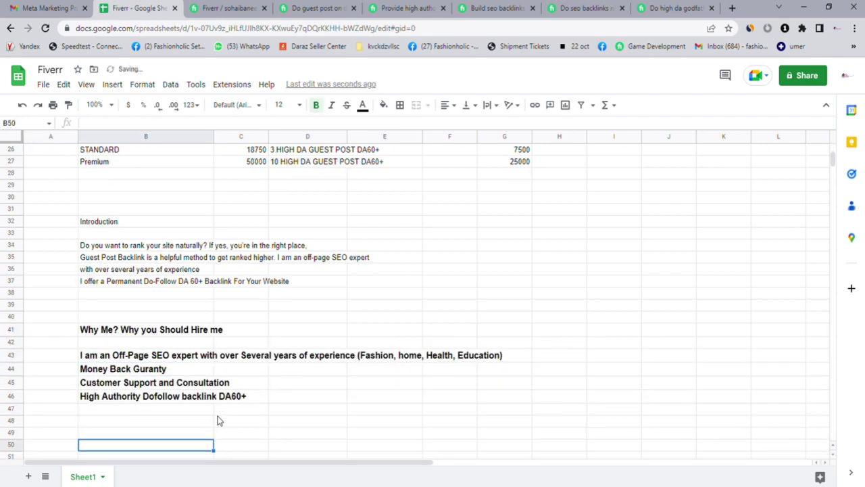
{"action": "key", "text": "Down"}
{"action": "key", "text": "Down"}
{"action": "key", "text": "Up"}
{"action": "key", "text": "Up"}
{"action": "key", "text": "Up"}
{"action": "key", "text": "Up"}
{"action": "key", "text": "Up"}
{"action": "key", "text": "Up"}
{"action": "key", "text": "Up"}
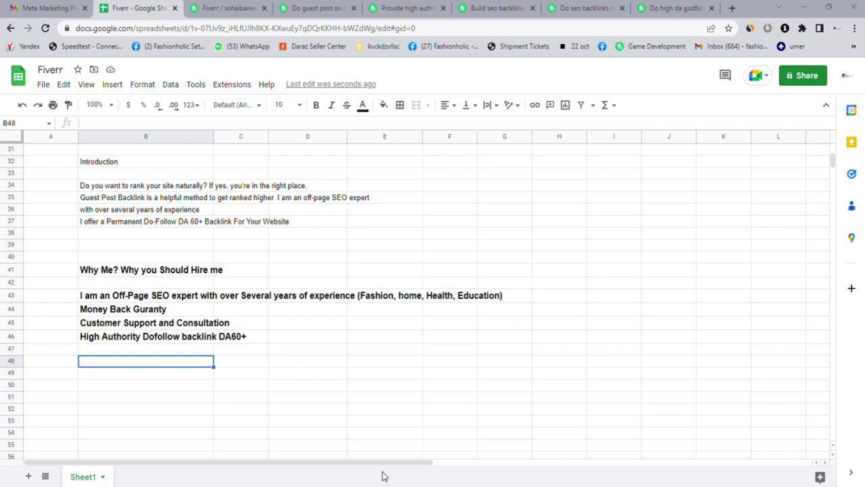
Step: Return to the gig description editor and place the cursor on the line below the "What's Included / What i am Offering" heading
{"action": "left_click", "coordinate": [255, 5]}
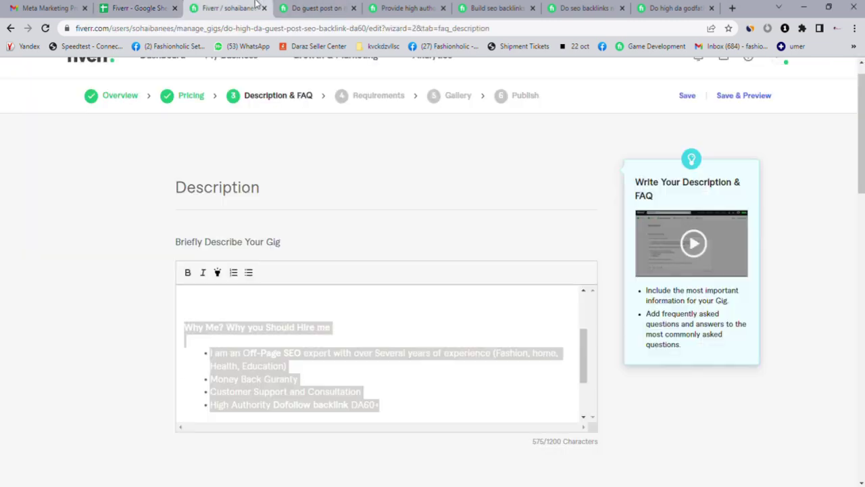
{"action": "left_click", "coordinate": [283, 338]}
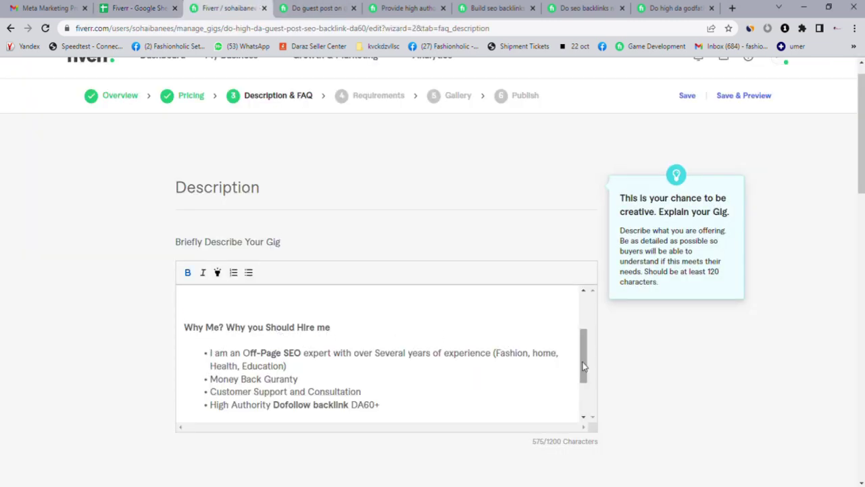
{"action": "left_click_drag", "start_coordinate": [584, 365], "coordinate": [588, 425]}
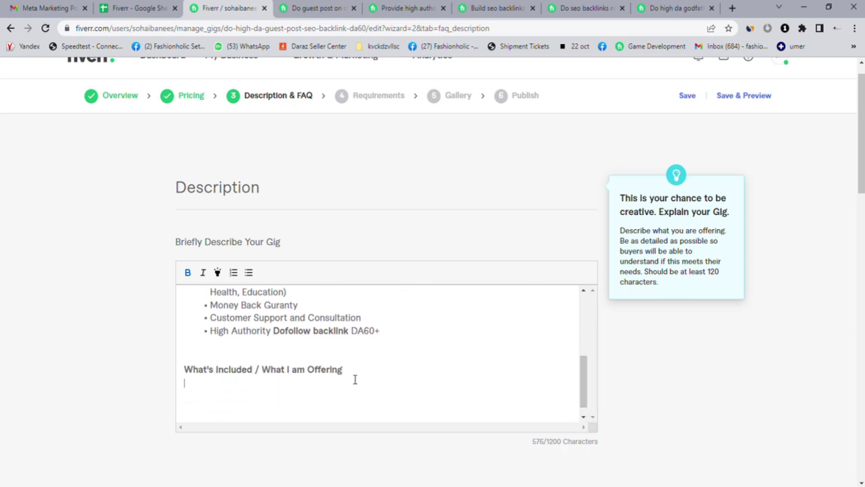
Step: Review the "What You Will Get", "What I will provide" and "Gig features" lists in the three competing guest post and backlink gigs
{"action": "left_click", "coordinate": [310, 8]}
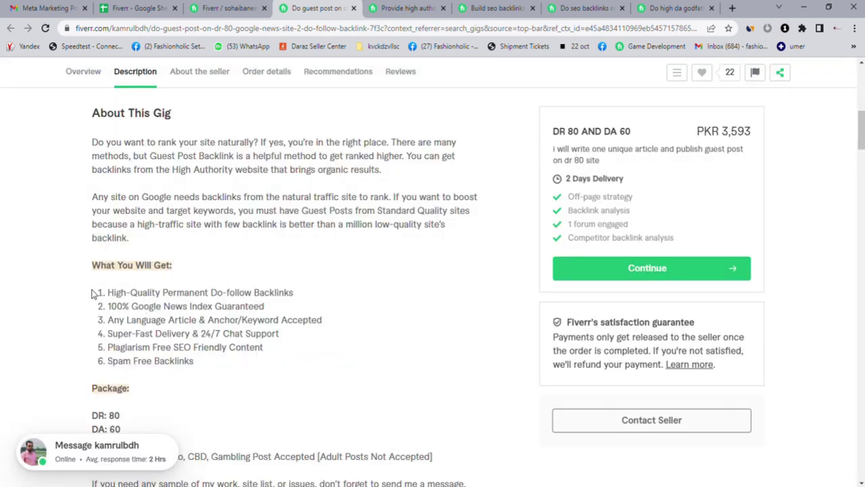
{"action": "left_click_drag", "start_coordinate": [96, 296], "coordinate": [197, 363]}
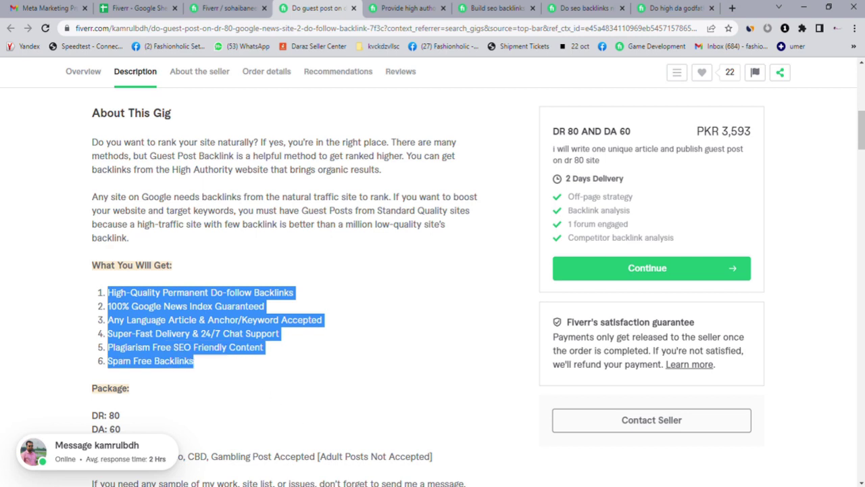
{"action": "key", "text": "alt+Tab"}
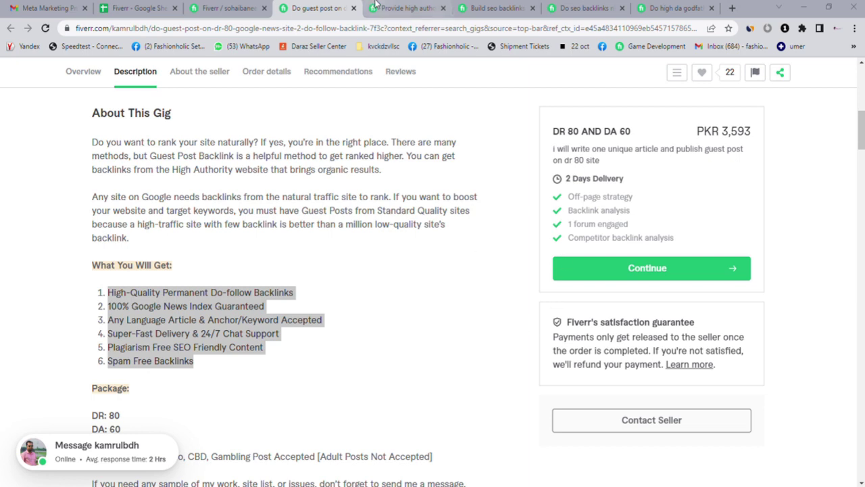
{"action": "left_click", "coordinate": [376, 7]}
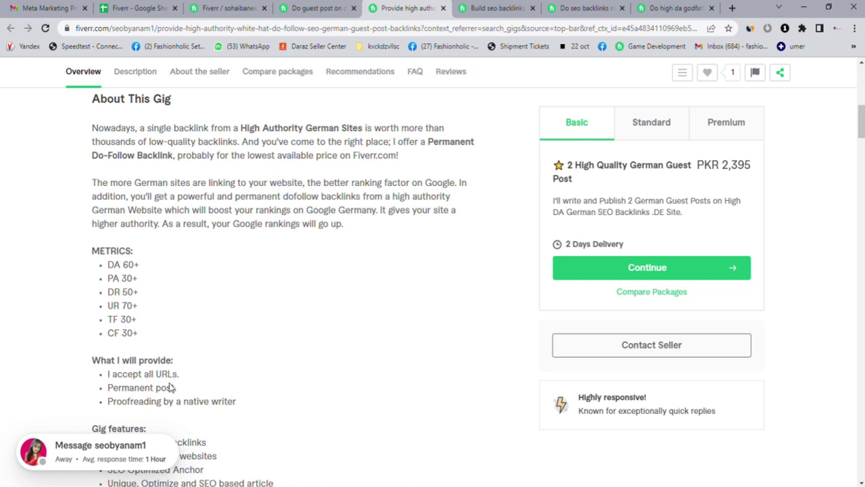
{"action": "scroll", "coordinate": [495, 173], "scroll_direction": "down", "scroll_amount": 3}
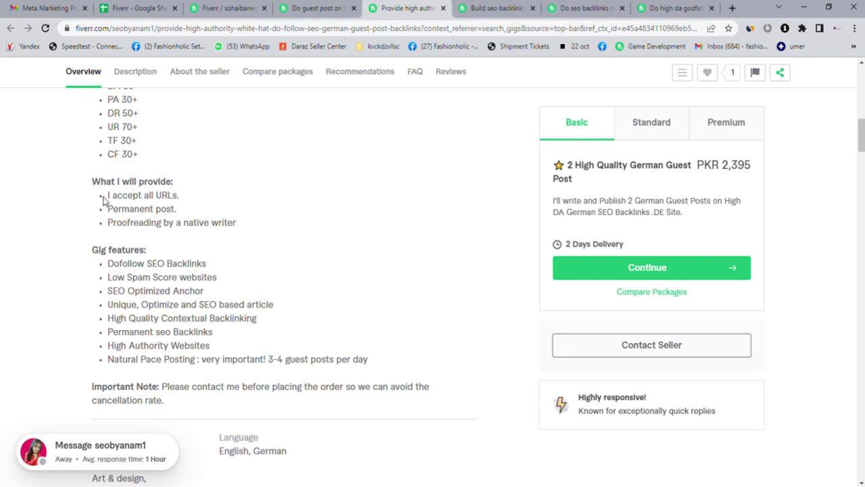
{"action": "left_click_drag", "start_coordinate": [103, 198], "coordinate": [389, 365]}
{"action": "left_click", "coordinate": [452, 486]}
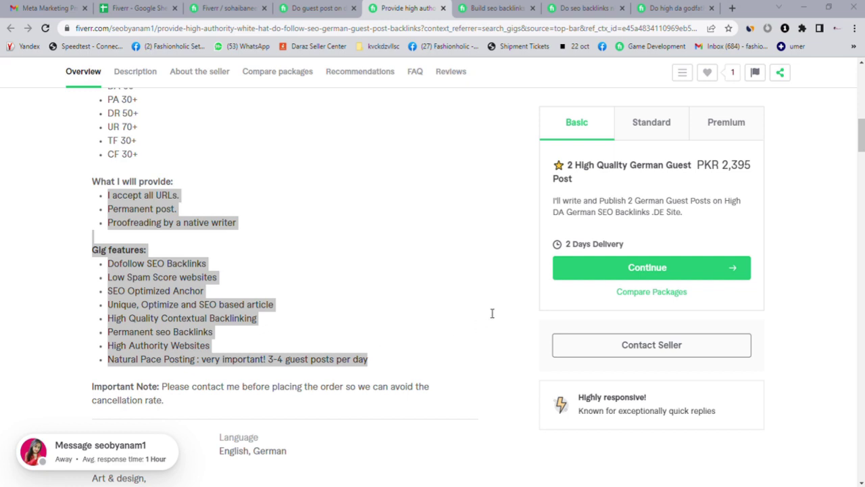
{"action": "left_click", "coordinate": [497, 8]}
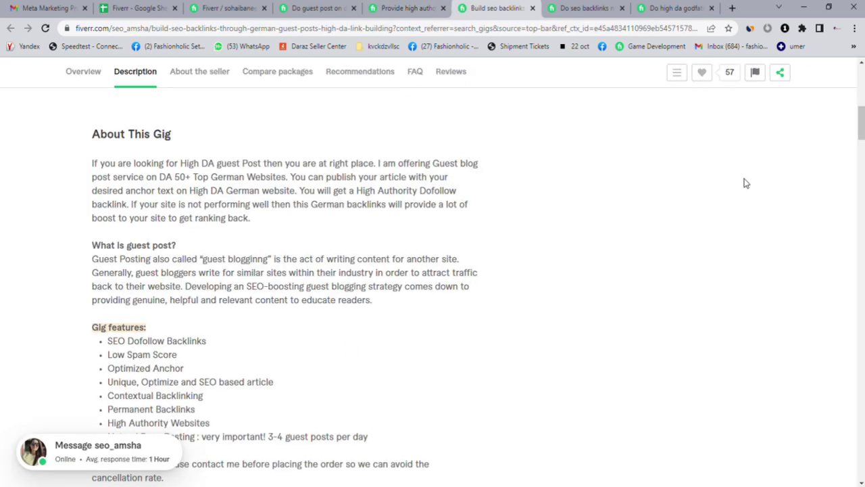
{"action": "scroll", "coordinate": [858, 135], "scroll_direction": "down", "scroll_amount": 3}
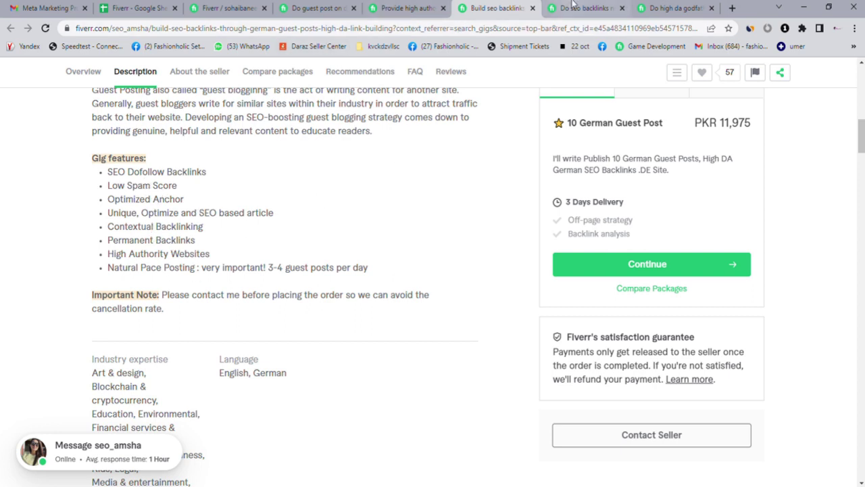
Step: Copy the five-item "Why me ?" list from the niche edit gig into the Fiverr spreadsheet, starting at cell B47
{"action": "left_click", "coordinate": [572, 7]}
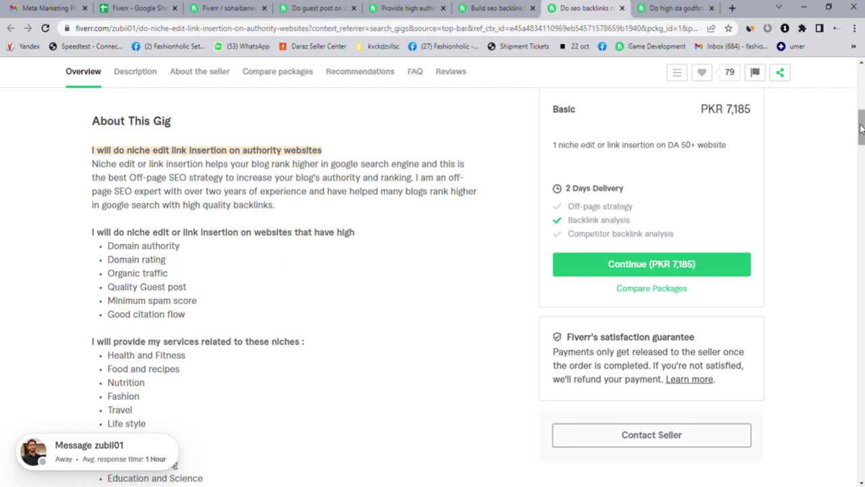
{"action": "scroll", "coordinate": [860, 128], "scroll_direction": "down", "scroll_amount": 2}
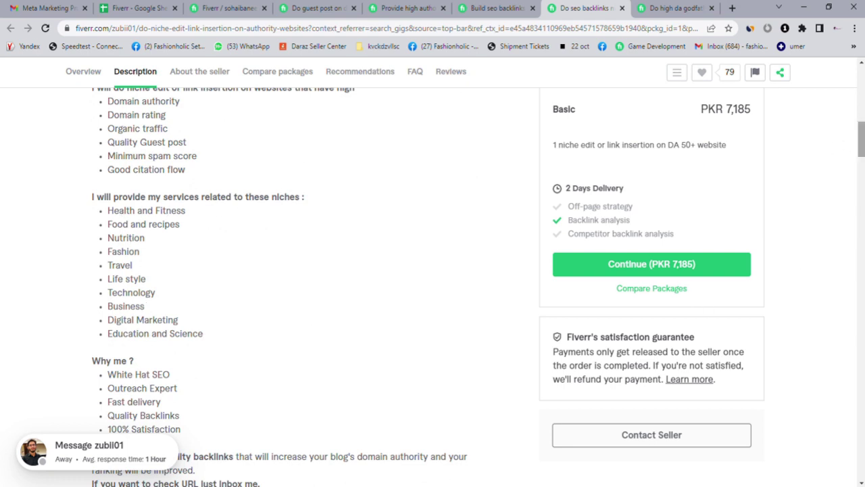
{"action": "scroll", "coordinate": [855, 156], "scroll_direction": "down", "scroll_amount": 2}
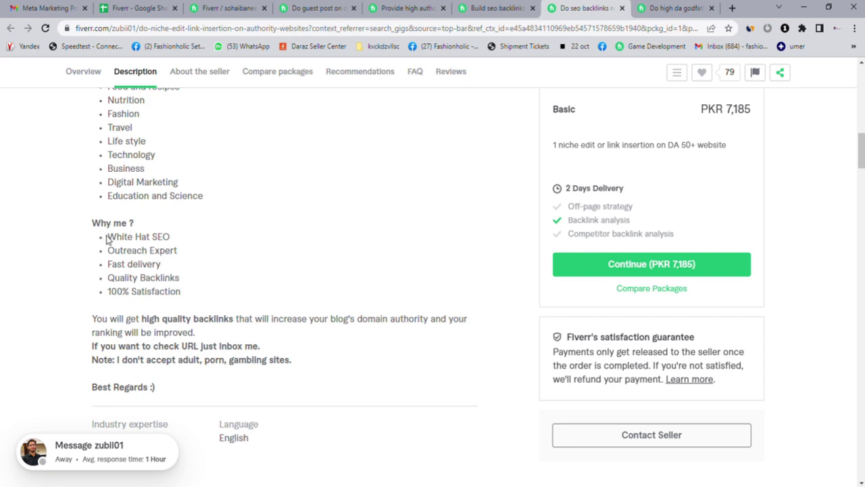
{"action": "left_click_drag", "start_coordinate": [106, 241], "coordinate": [192, 286]}
{"action": "key", "text": "ctrl+c"}
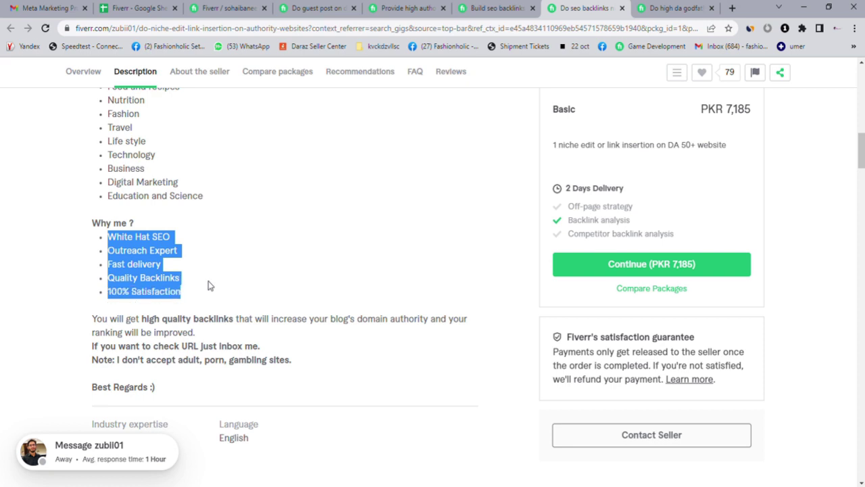
{"action": "left_click", "coordinate": [479, 485]}
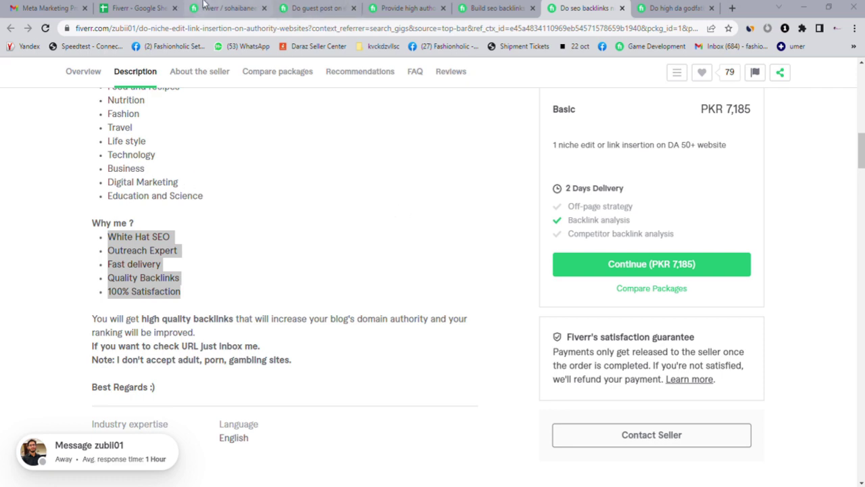
{"action": "left_click", "coordinate": [203, 6]}
{"action": "left_click", "coordinate": [137, 7]}
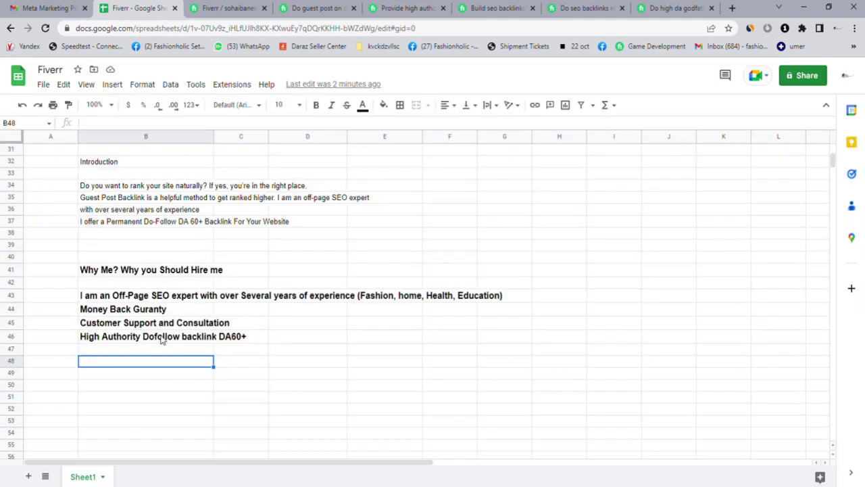
{"action": "left_click", "coordinate": [160, 350]}
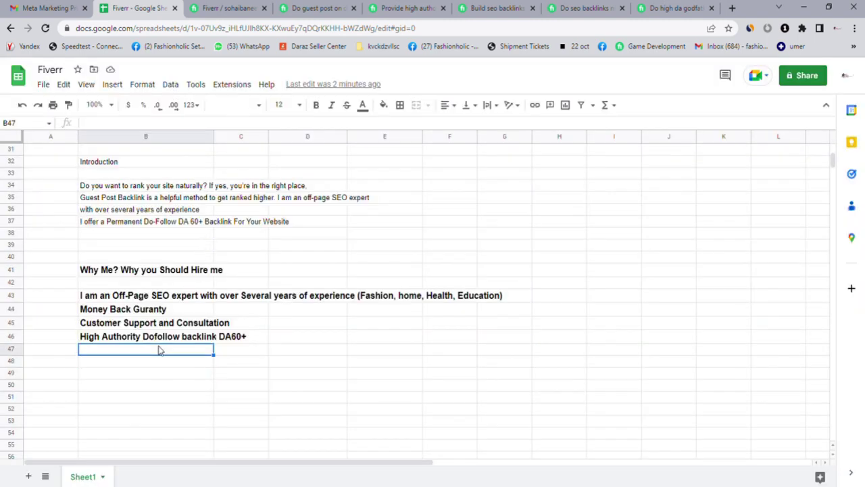
{"action": "key", "text": "ctrl+v"}
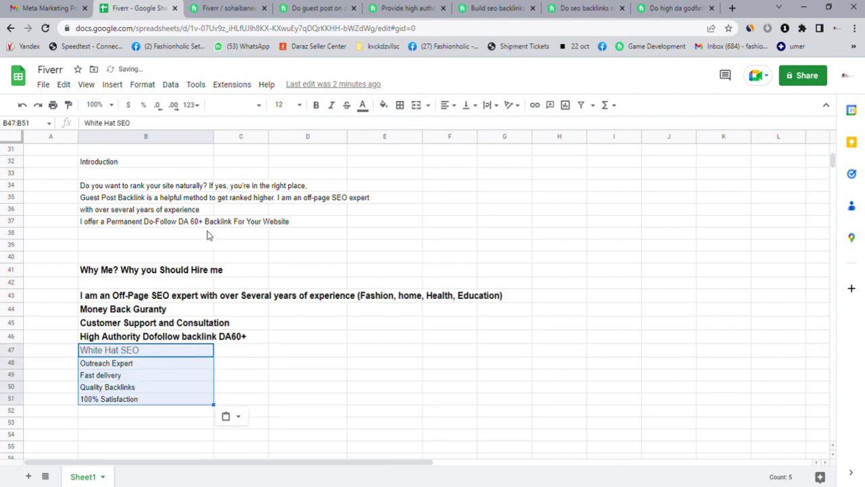
Step: Paste the White Hat SEO to 100% Satisfaction lines below the High Authority bullet in the gig description and format them as bullets
{"action": "left_click", "coordinate": [238, 8]}
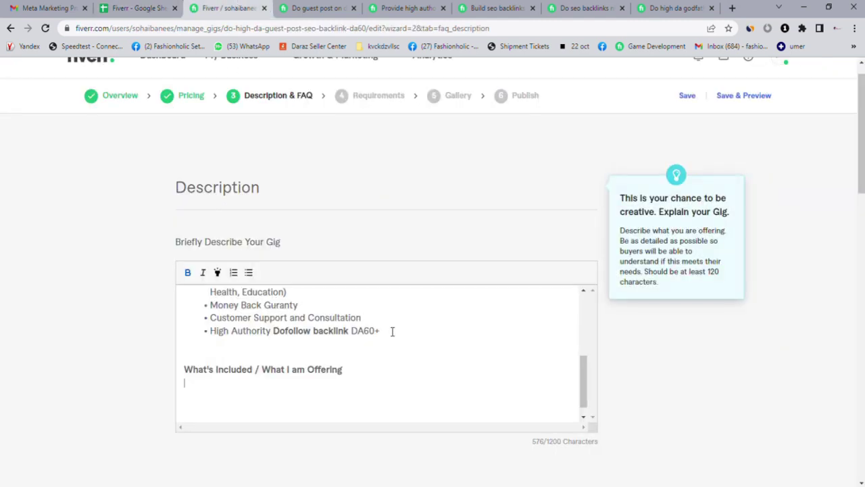
{"action": "key", "text": "Return"}
{"action": "key", "text": "ctrl+v"}
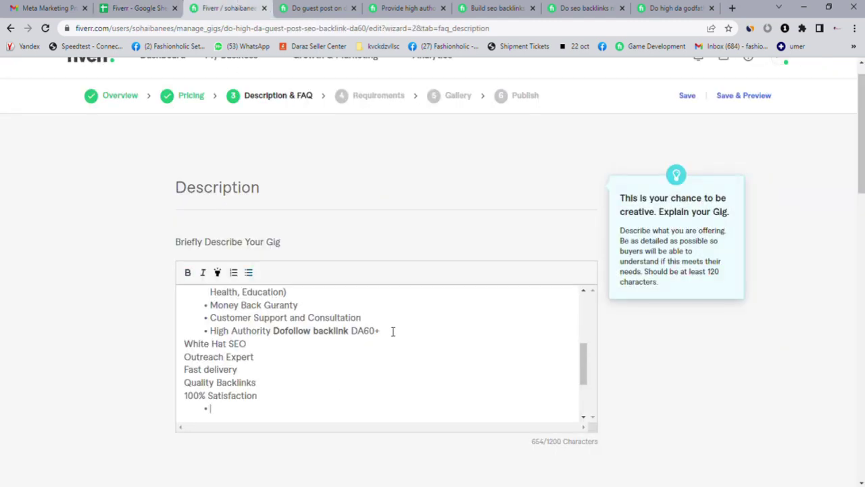
{"action": "left_click_drag", "start_coordinate": [184, 344], "coordinate": [268, 396]}
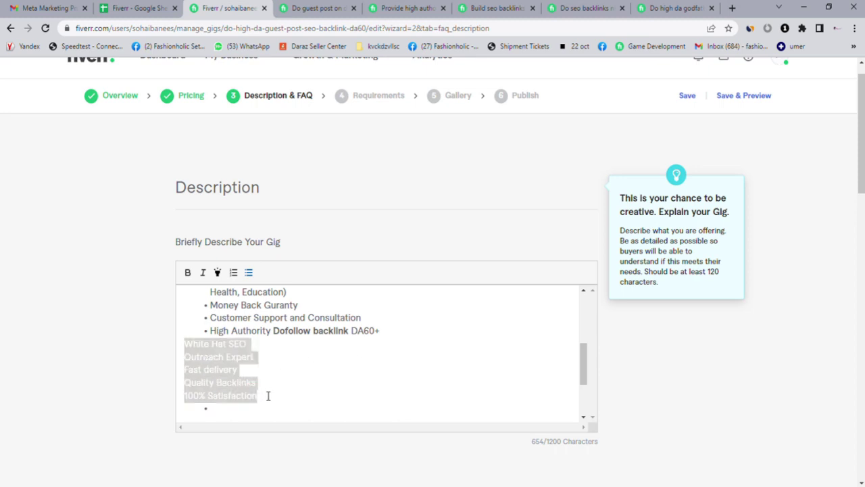
{"action": "left_click", "coordinate": [249, 273]}
{"action": "left_click", "coordinate": [345, 377]}
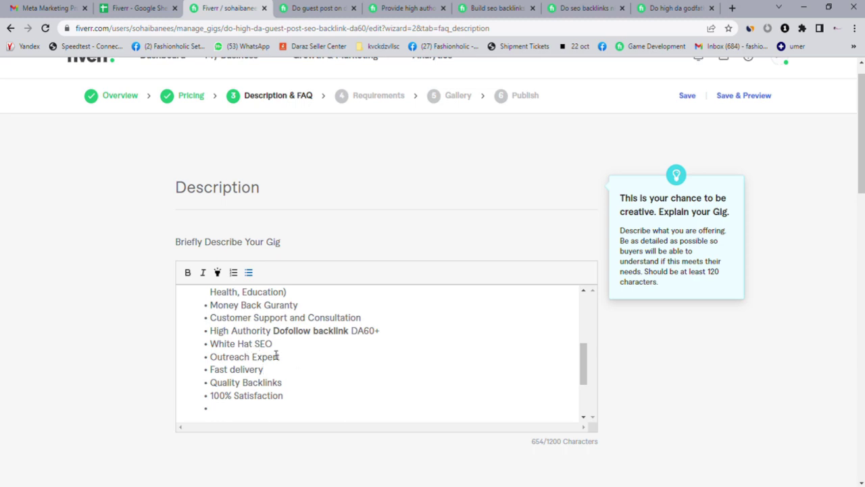
Step: Make "SEO" in the White Hat SEO bullet and "Backlinks" in the Quality Backlinks bullet bold
{"action": "left_click_drag", "start_coordinate": [276, 346], "coordinate": [261, 346]}
{"action": "left_click", "coordinate": [188, 272]}
{"action": "left_click", "coordinate": [271, 369]}
{"action": "left_click_drag", "start_coordinate": [282, 383], "coordinate": [249, 387]}
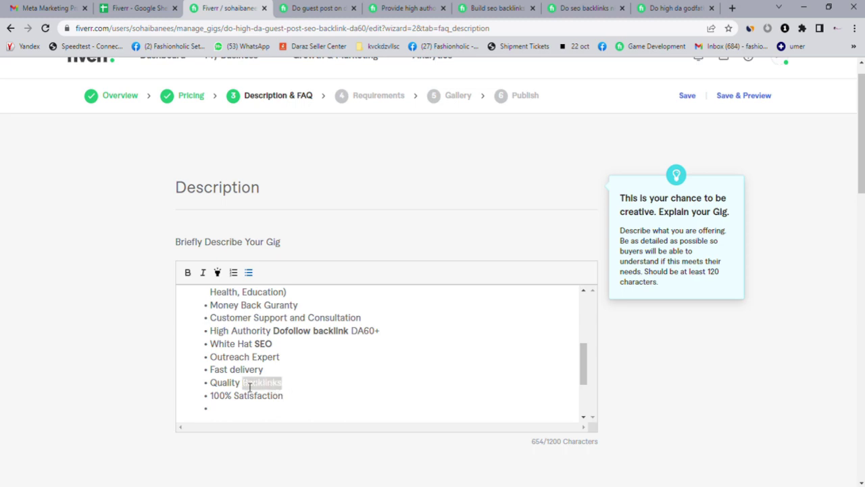
{"action": "left_click", "coordinate": [189, 272]}
{"action": "left_click_drag", "start_coordinate": [581, 369], "coordinate": [590, 384]}
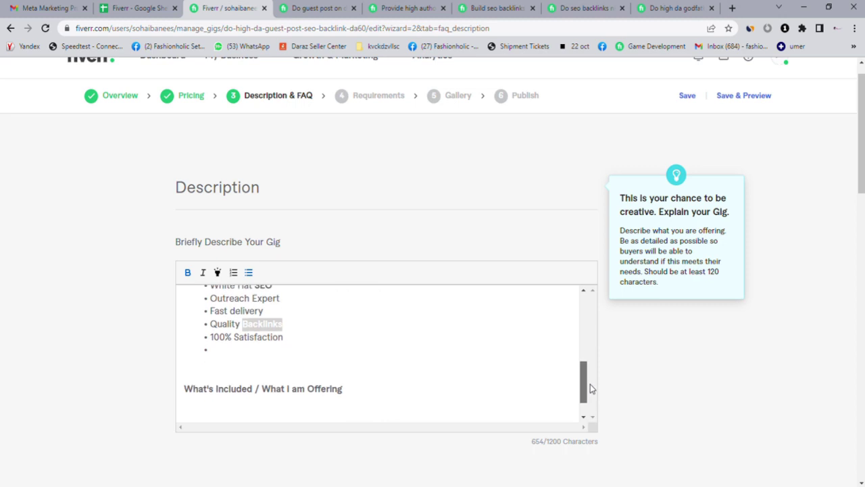
Step: Remove the empty bullet after "100% Satisfaction" and the extra blank line above the "What's Included / What I am Offering" heading
{"action": "left_click", "coordinate": [323, 348]}
{"action": "key", "text": "BackSpace"}
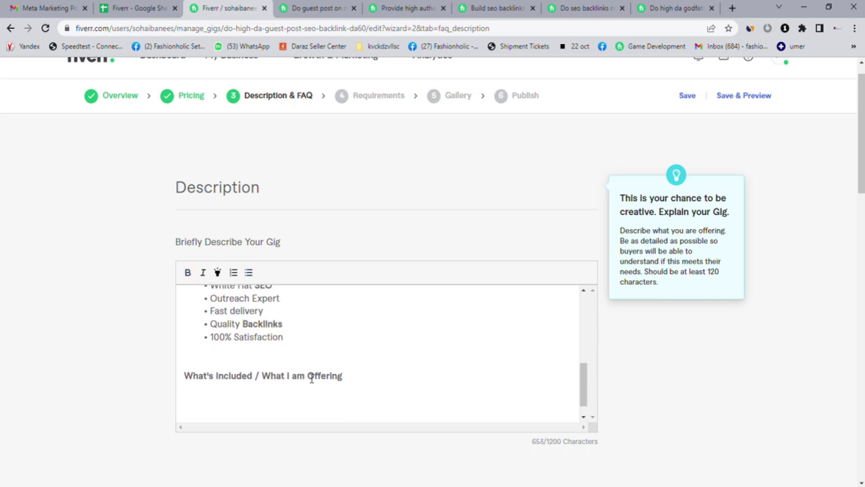
{"action": "key", "text": "BackSpace"}
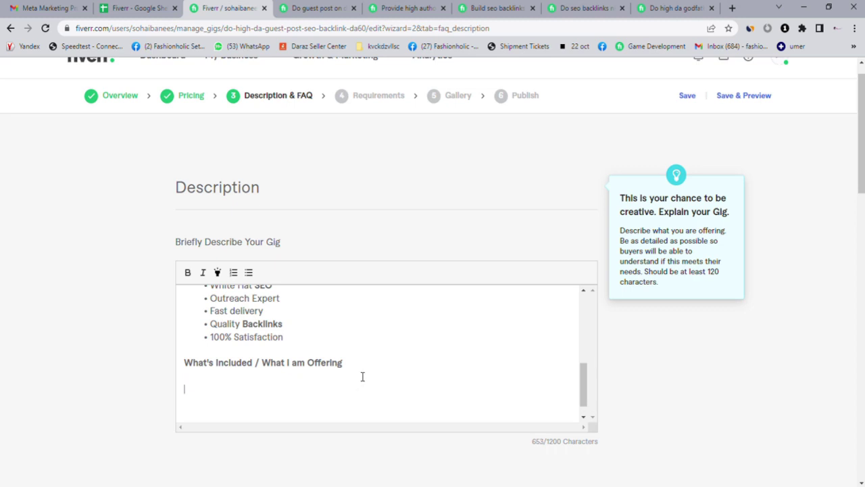
Step: Review the feature and benefit lists in the competing guest post, German guest post, niche edit and Godfather Niche post gigs
{"action": "left_click", "coordinate": [318, 8]}
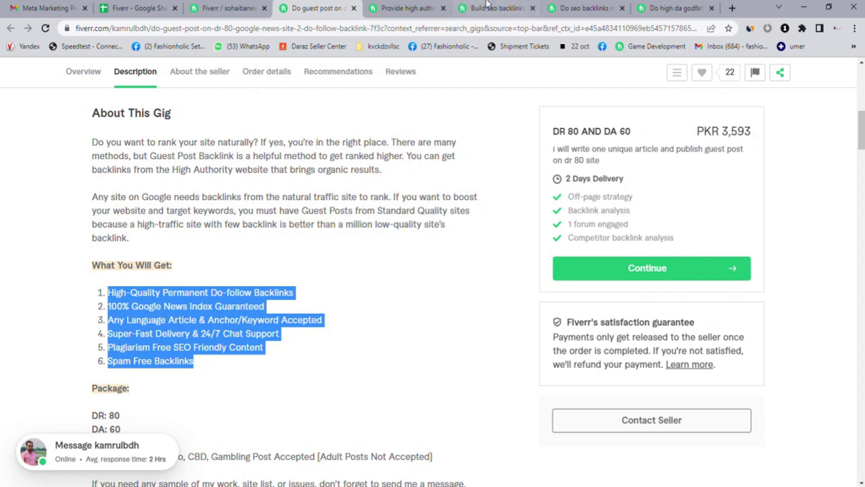
{"action": "left_click", "coordinate": [497, 8]}
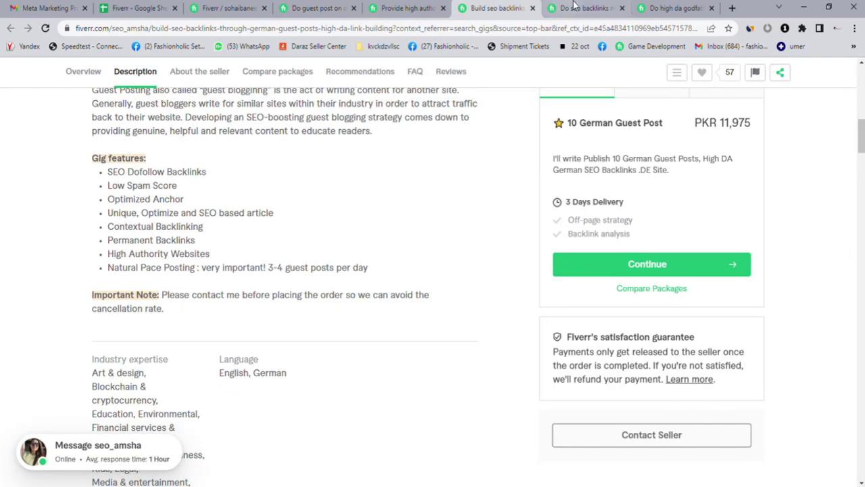
{"action": "left_click", "coordinate": [573, 7]}
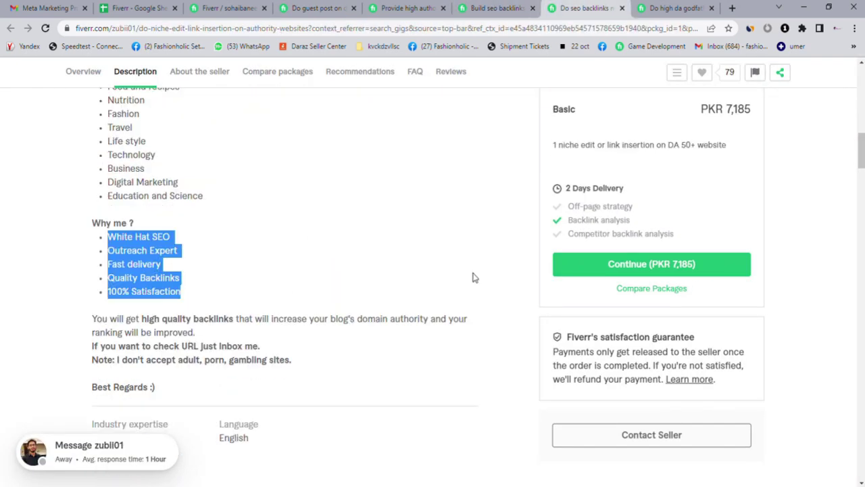
{"action": "scroll", "coordinate": [433, 284], "scroll_direction": "up", "scroll_amount": 3}
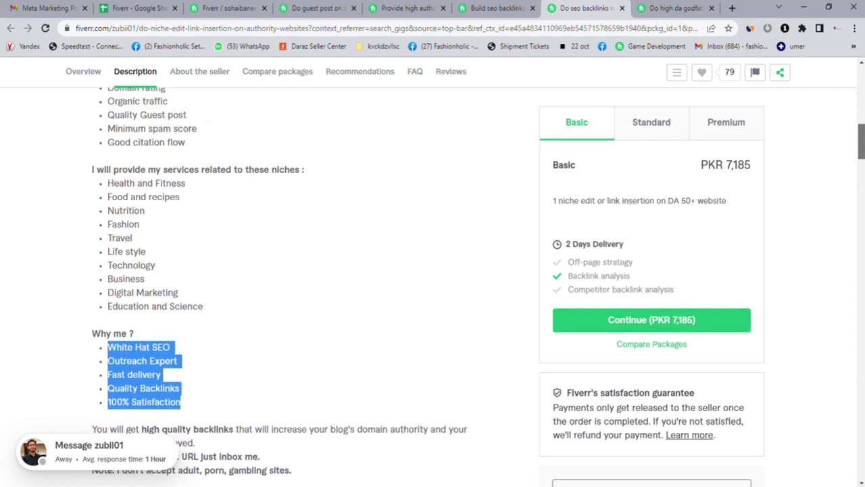
{"action": "scroll", "coordinate": [433, 284], "scroll_direction": "up", "scroll_amount": 1}
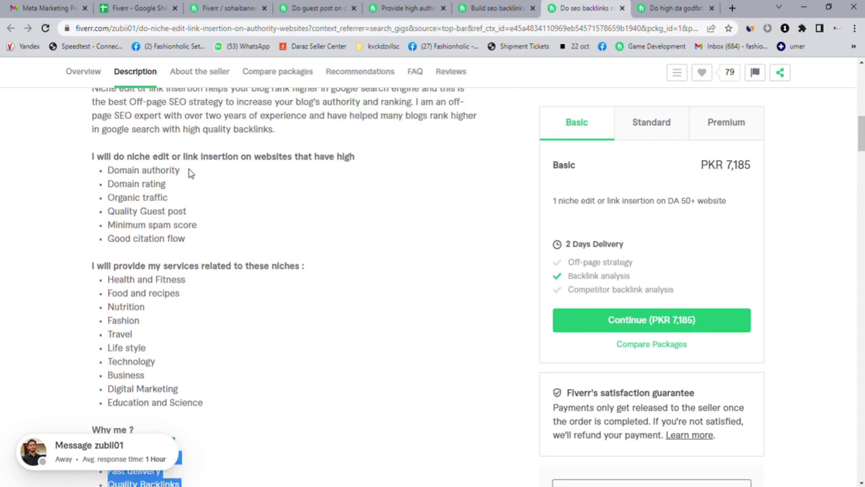
{"action": "left_click", "coordinate": [647, 14]}
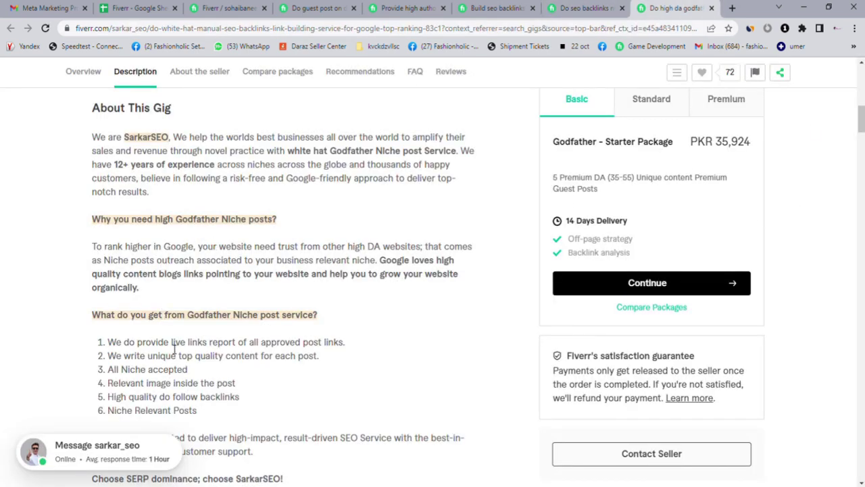
{"action": "left_click_drag", "start_coordinate": [860, 126], "coordinate": [861, 135]}
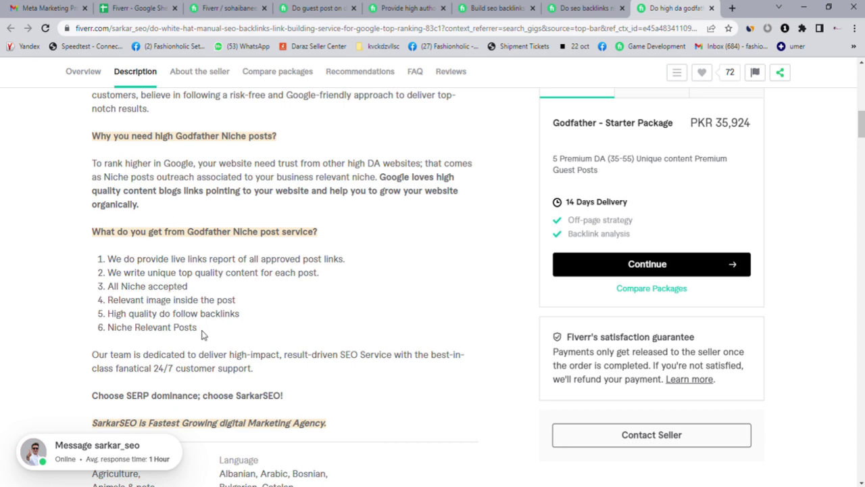
{"action": "left_click_drag", "start_coordinate": [198, 331], "coordinate": [101, 259]}
Step: Put the "What's Included / What i am Offering" list from the text notes into the Fiverr spreadsheet, starting at cell B53
{"action": "left_click", "coordinate": [437, 486]}
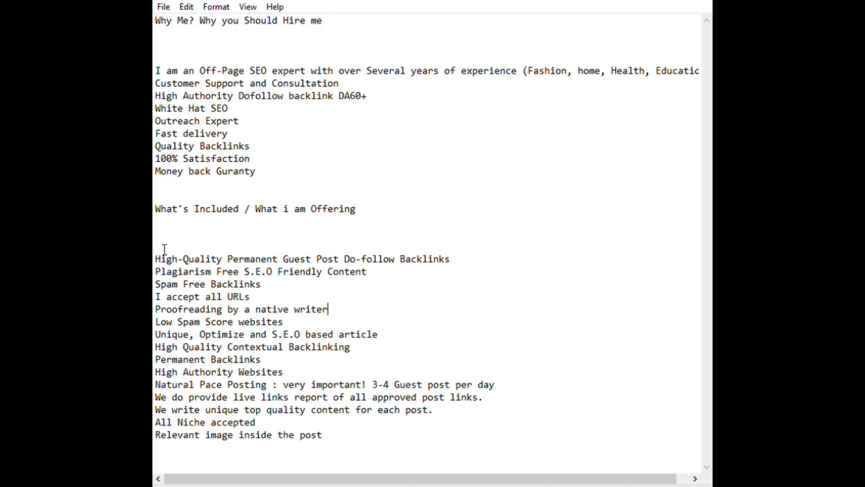
{"action": "left_click_drag", "start_coordinate": [157, 257], "coordinate": [450, 253]}
{"action": "left_click", "coordinate": [462, 256]}
{"action": "left_click", "coordinate": [334, 432]}
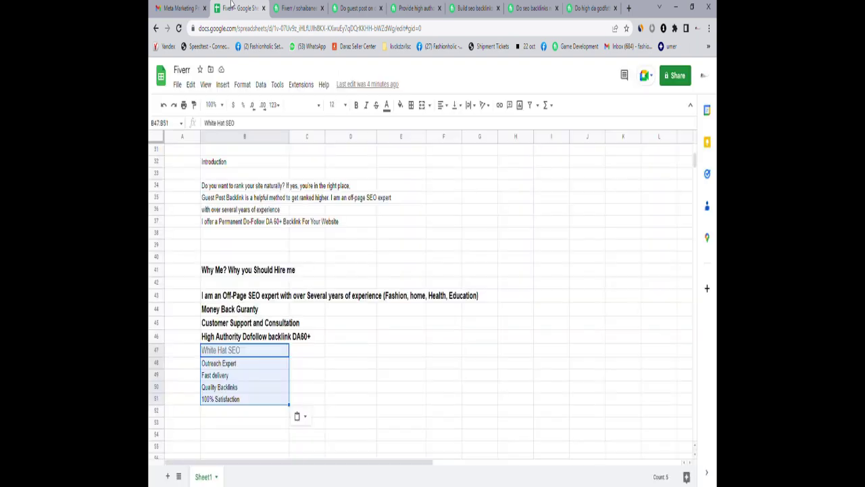
{"action": "left_click", "coordinate": [215, 424]}
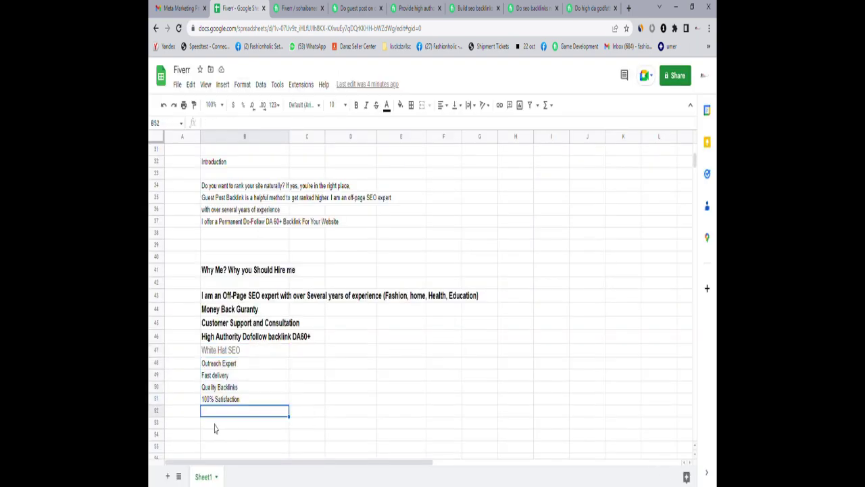
{"action": "key", "text": "ctrl+v"}
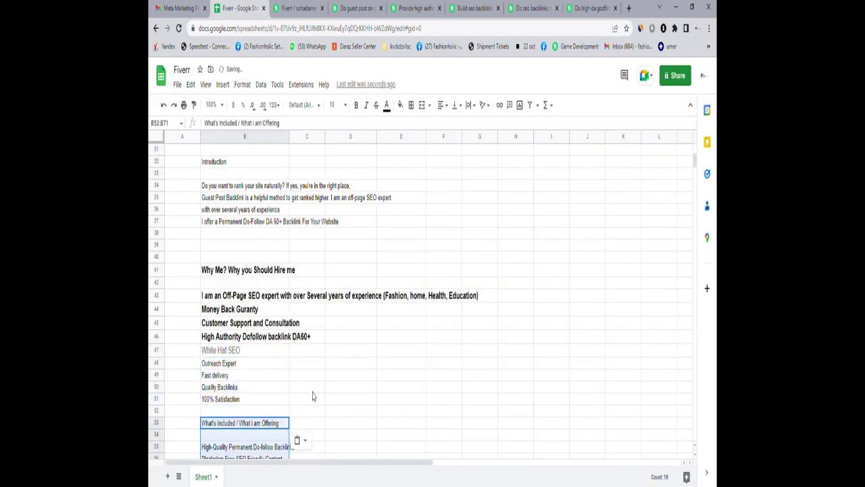
Step: Copy the offering items in cells B55:B71 and paste them below the "What's Included / What I am Offering" heading in the gig description
{"action": "left_click", "coordinate": [313, 398]}
{"action": "key", "text": "Down"}
{"action": "key", "text": "Down"}
{"action": "key", "text": "Down"}
{"action": "key", "text": "Down"}
{"action": "key", "text": "Down"}
{"action": "key", "text": "Down"}
{"action": "key", "text": "Down"}
{"action": "key", "text": "Down"}
{"action": "key", "text": "Down"}
{"action": "key", "text": "Down"}
{"action": "key", "text": "Down"}
{"action": "key", "text": "Down"}
{"action": "key", "text": "Down"}
{"action": "key", "text": "Down"}
{"action": "key", "text": "Down"}
{"action": "key", "text": "Down"}
{"action": "key", "text": "Down"}
{"action": "key", "text": "Down"}
{"action": "key", "text": "Down"}
{"action": "key", "text": "Down"}
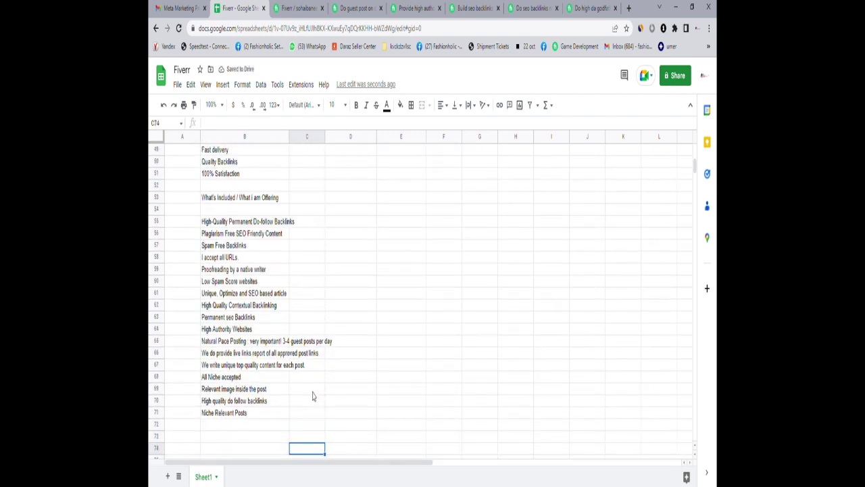
{"action": "left_click", "coordinate": [217, 221]}
{"action": "key", "text": "shift+Down"}
{"action": "key", "text": "shift+Down"}
{"action": "key", "text": "shift+Down"}
{"action": "key", "text": "shift+Down"}
{"action": "key", "text": "shift+Down"}
{"action": "key", "text": "shift+Down"}
{"action": "key", "text": "shift+Down"}
{"action": "key", "text": "shift+Down"}
{"action": "key", "text": "shift+Down"}
{"action": "key", "text": "shift+Down"}
{"action": "key", "text": "shift+Down"}
{"action": "key", "text": "shift+Down"}
{"action": "key", "text": "shift+Down"}
{"action": "key", "text": "shift+Down"}
{"action": "key", "text": "shift+Down"}
{"action": "key", "text": "shift+Down"}
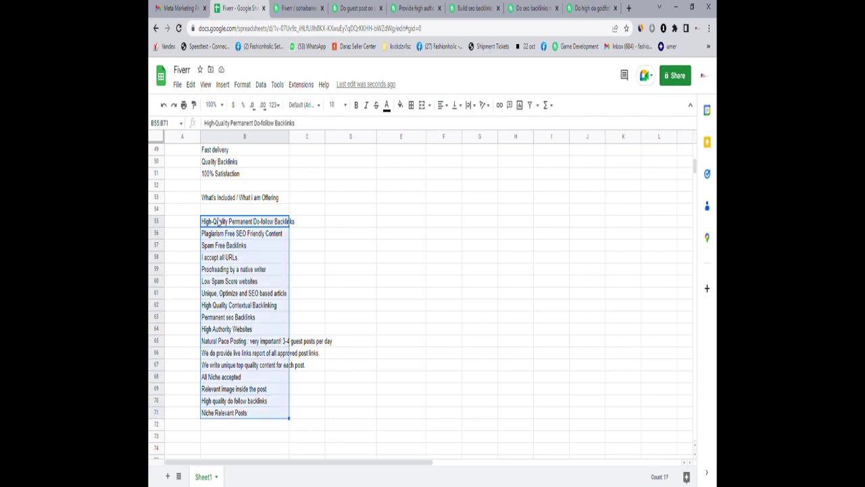
{"action": "key", "text": "ctrl+c"}
{"action": "left_click", "coordinate": [297, 8]}
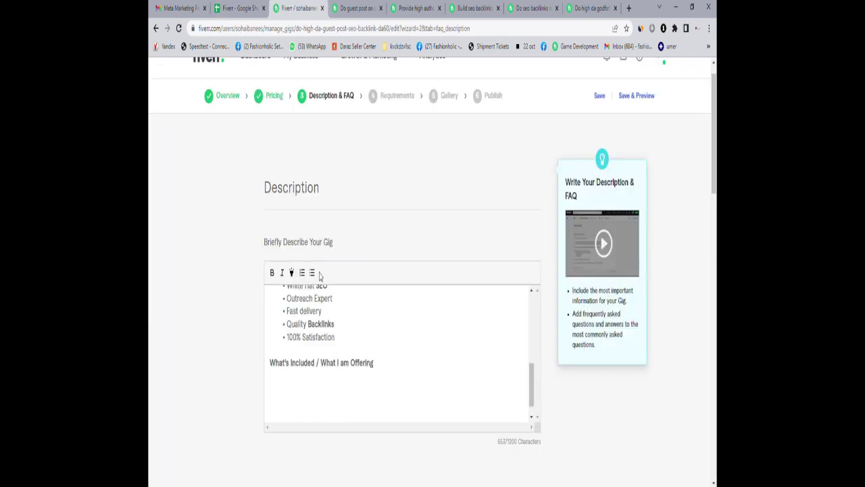
{"action": "left_click", "coordinate": [324, 385]}
{"action": "key", "text": "ctrl+v"}
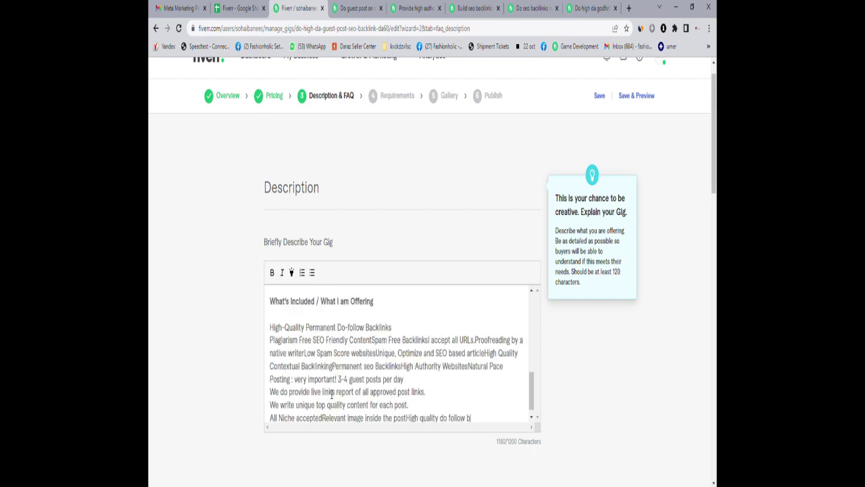
{"action": "left_click_drag", "start_coordinate": [531, 397], "coordinate": [534, 417]}
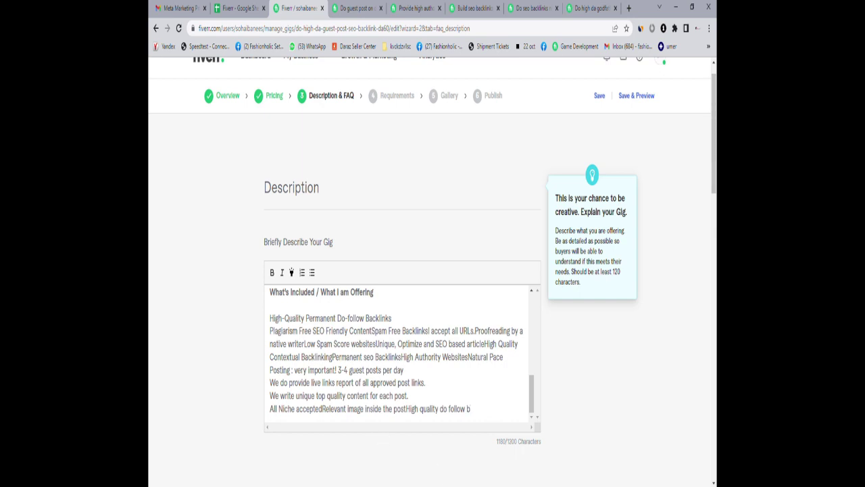
Step: Delete the cut-off "High quality do follow b" fragment at the end of the gig description
{"action": "left_click", "coordinate": [436, 484]}
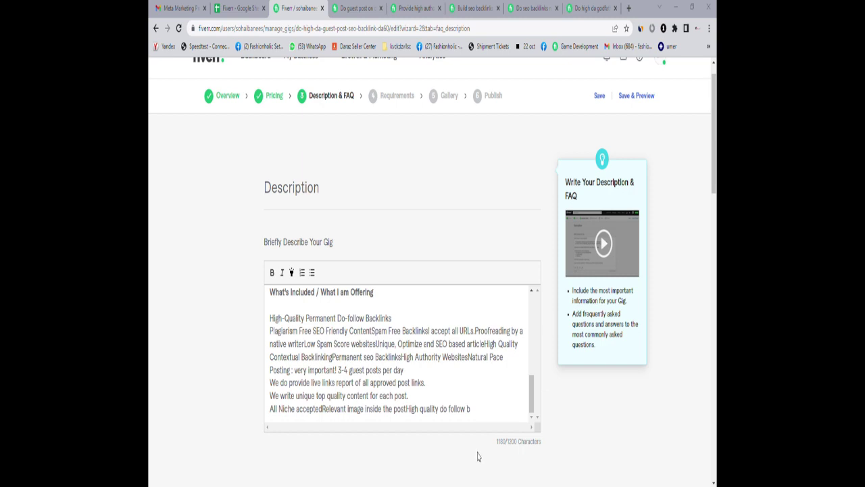
{"action": "left_click", "coordinate": [475, 412]}
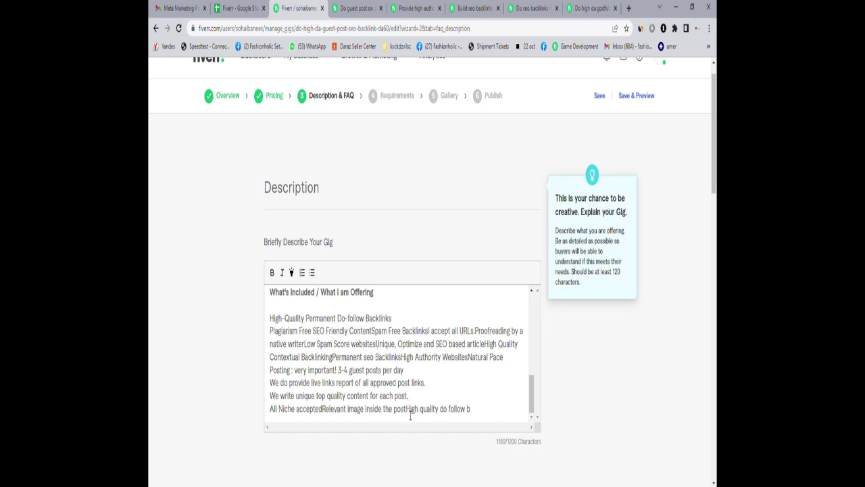
{"action": "left_click_drag", "start_coordinate": [406, 409], "coordinate": [481, 411]}
{"action": "key", "text": "BackSpace"}
Step: Split the run-together text so "Plagiarism Free SEO Friendly Content", "Spam Free Backlinks" and "I accept all URLs." each have their own line
{"action": "left_click", "coordinate": [325, 322]}
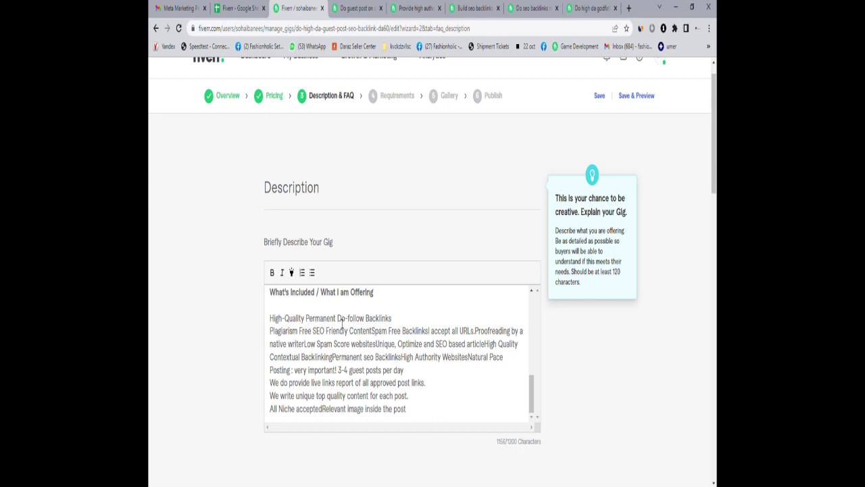
{"action": "left_click", "coordinate": [444, 484]}
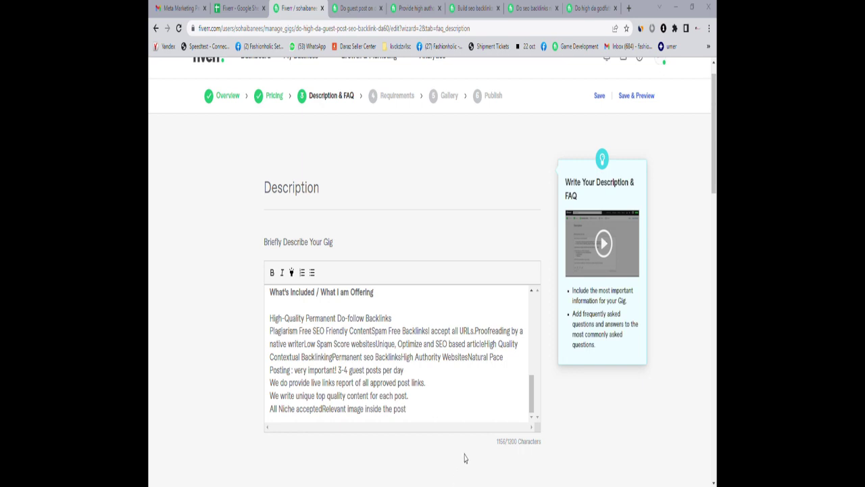
{"action": "left_click", "coordinate": [384, 317]}
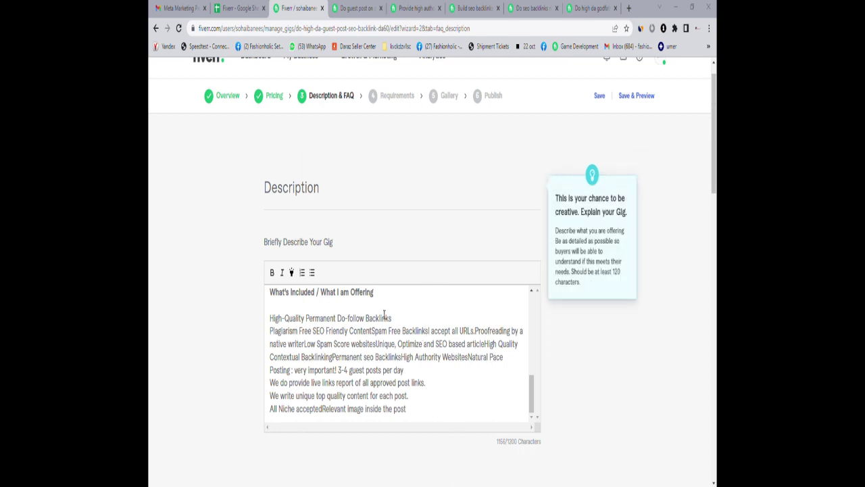
{"action": "left_click", "coordinate": [373, 331]}
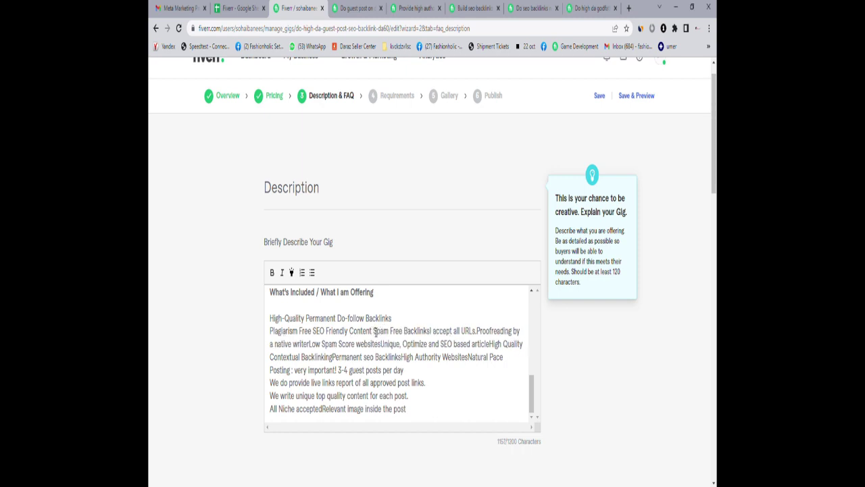
{"action": "key", "text": "BackSpace"}
{"action": "key", "text": "Return"}
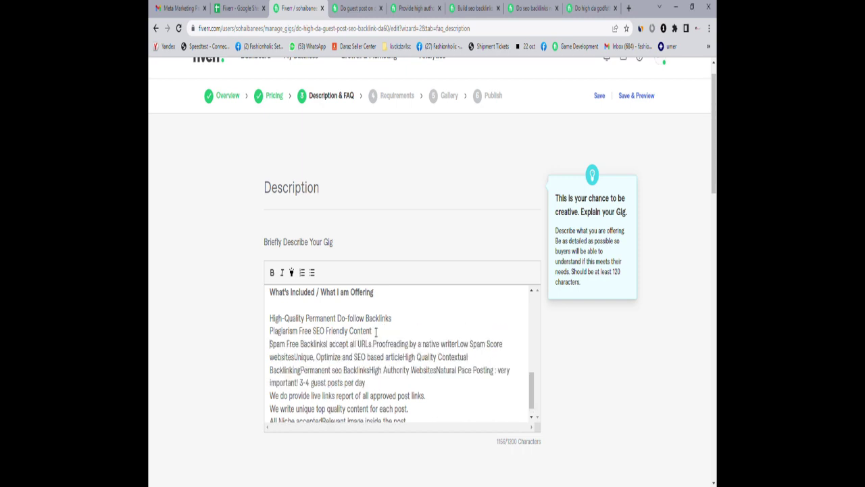
{"action": "left_click", "coordinate": [327, 345]}
{"action": "key", "text": "Return"}
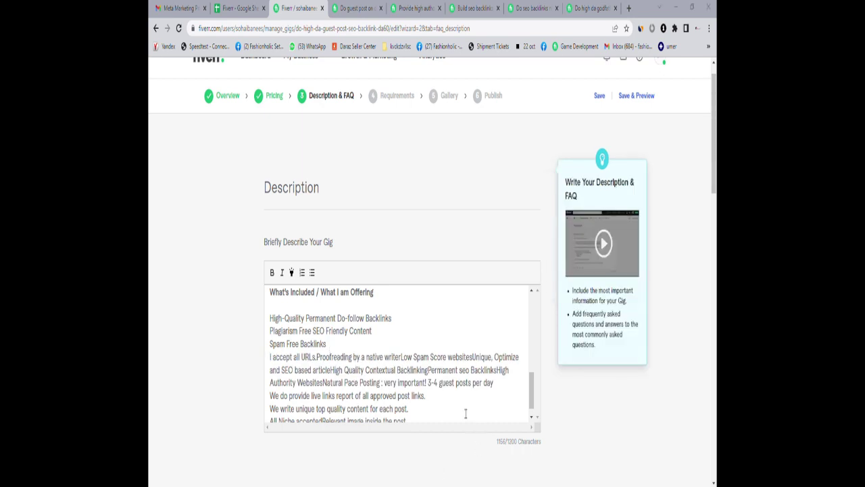
{"action": "left_click", "coordinate": [397, 318]}
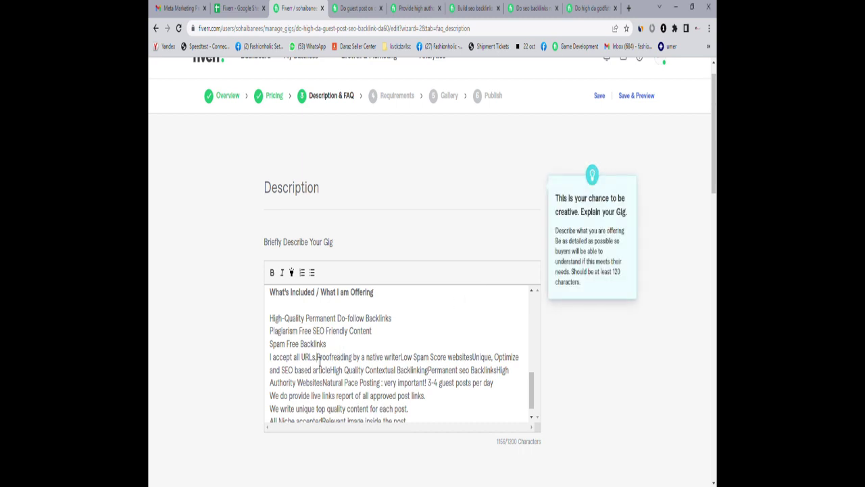
{"action": "key", "text": "Return"}
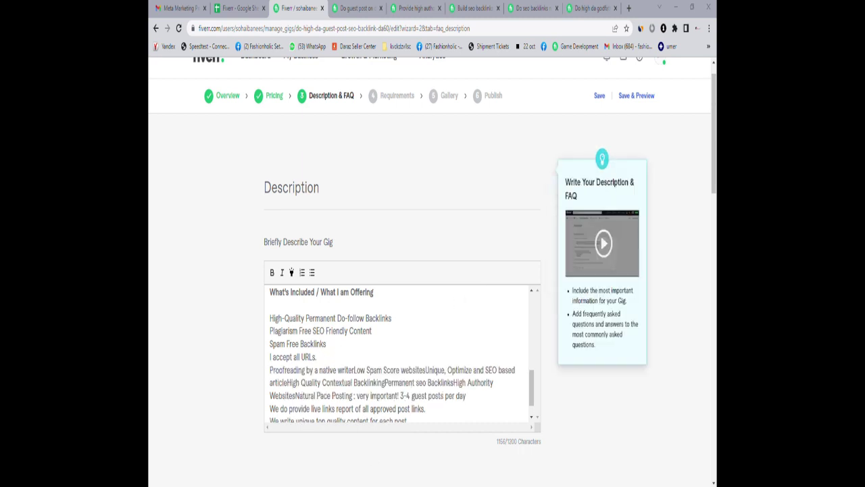
Step: Put "Proofreading by a native writer", "Low Spam Score websites" and "Unique, Optimize and SEO based article" on separate lines
{"action": "left_click", "coordinate": [389, 318]}
{"action": "key", "text": "Return"}
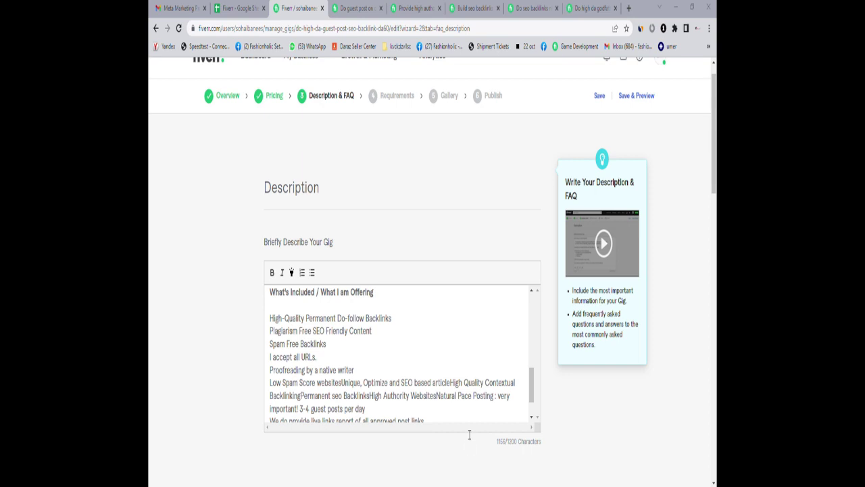
{"action": "left_click", "coordinate": [460, 313]}
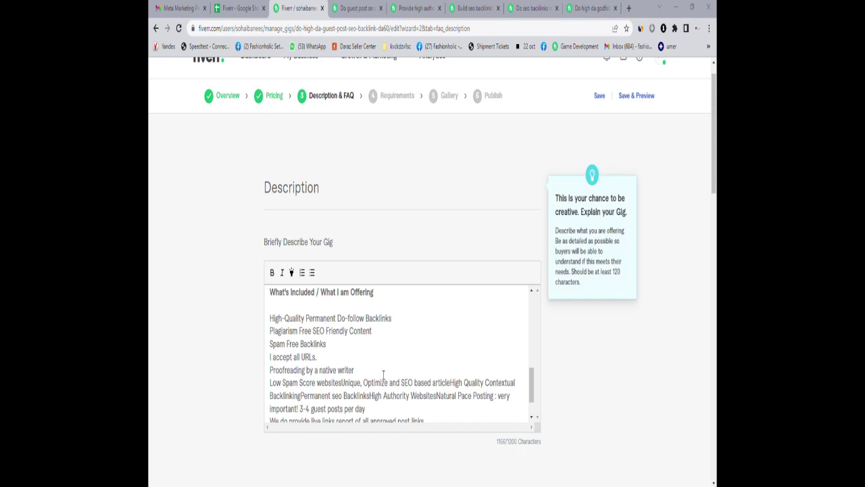
{"action": "left_click", "coordinate": [344, 383]}
{"action": "key", "text": "Return"}
{"action": "left_click", "coordinate": [412, 449]}
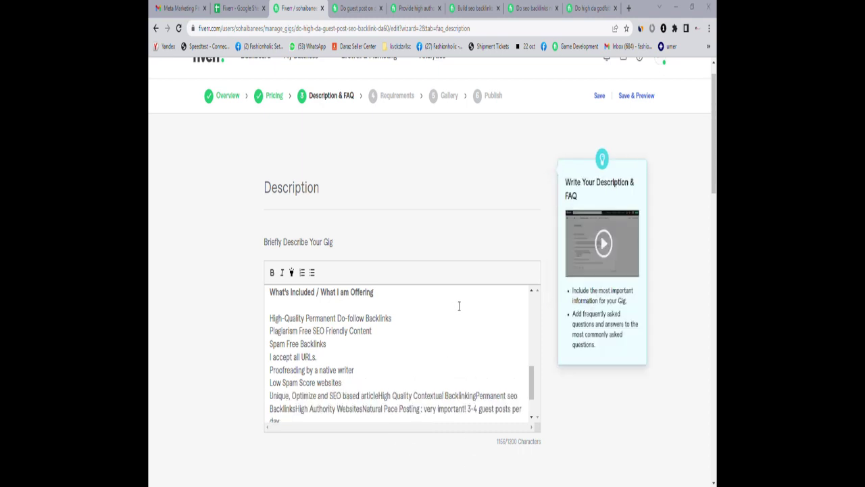
{"action": "left_click", "coordinate": [386, 386]}
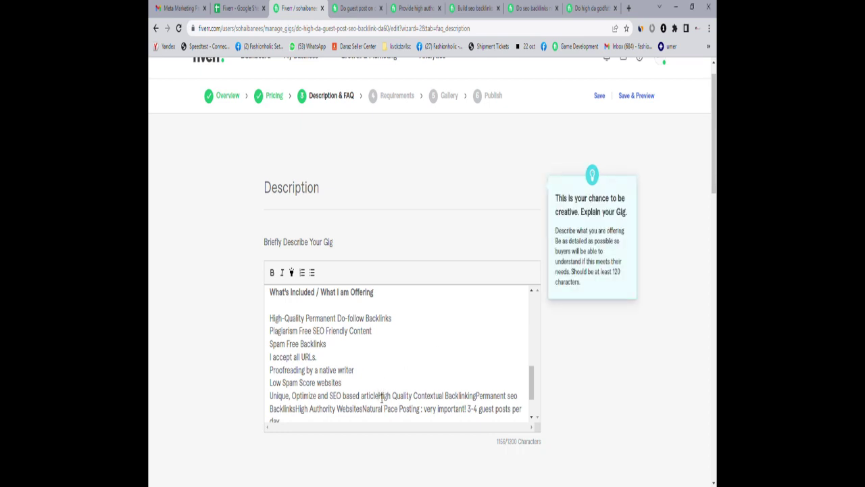
{"action": "left_click", "coordinate": [380, 396]}
{"action": "key", "text": "Return"}
Step: Break the remaining text after "High Quality Contextual Backlinking" and after "Permanent seo Backlinks" so each item stands on its own line
{"action": "scroll", "coordinate": [530, 376], "scroll_direction": "down", "scroll_amount": 3}
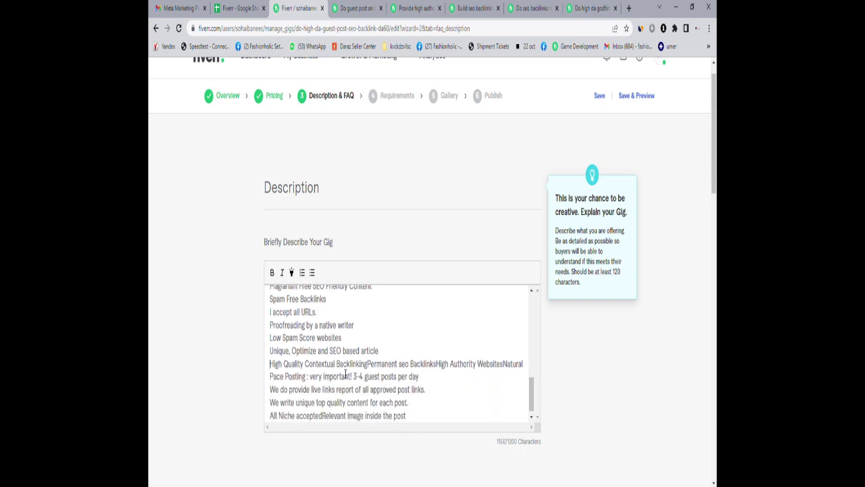
{"action": "key", "text": "Return"}
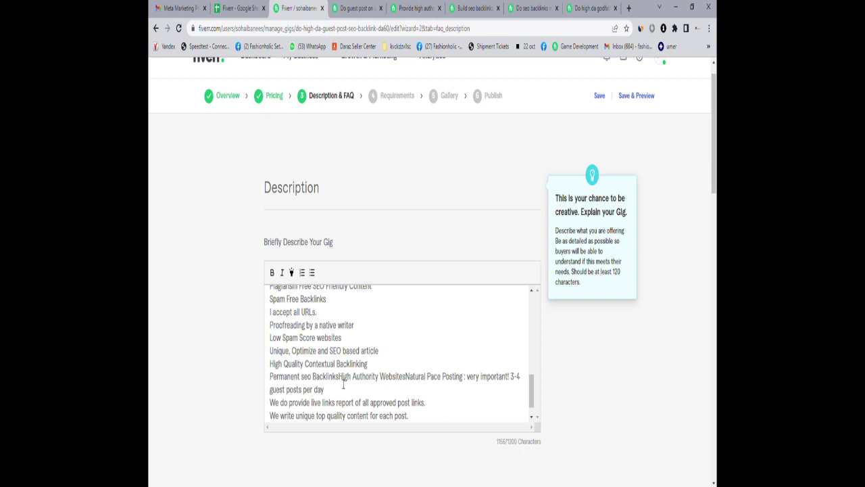
{"action": "left_click", "coordinate": [342, 383]}
{"action": "key", "text": "Return"}
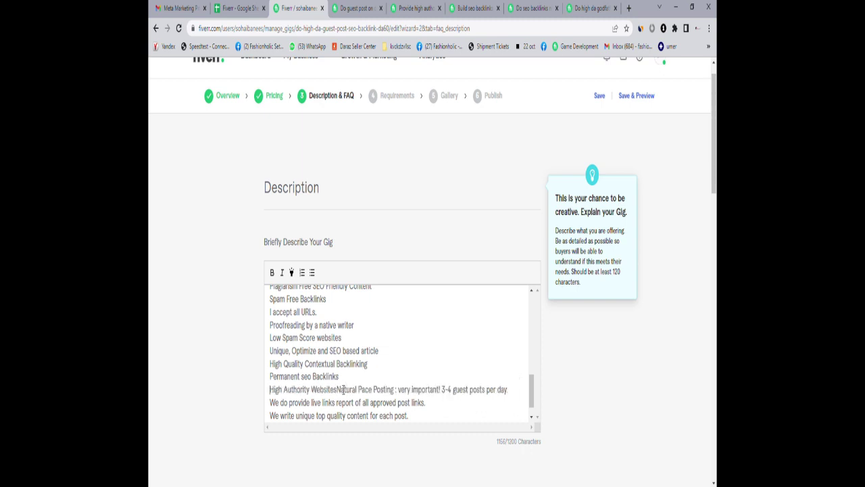
Step: Move "Natural Pace Posting : very important! 3-4 guest posts per day" onto its own line below "High Authority Websites"
{"action": "left_click", "coordinate": [337, 389]}
{"action": "key", "text": "Return"}
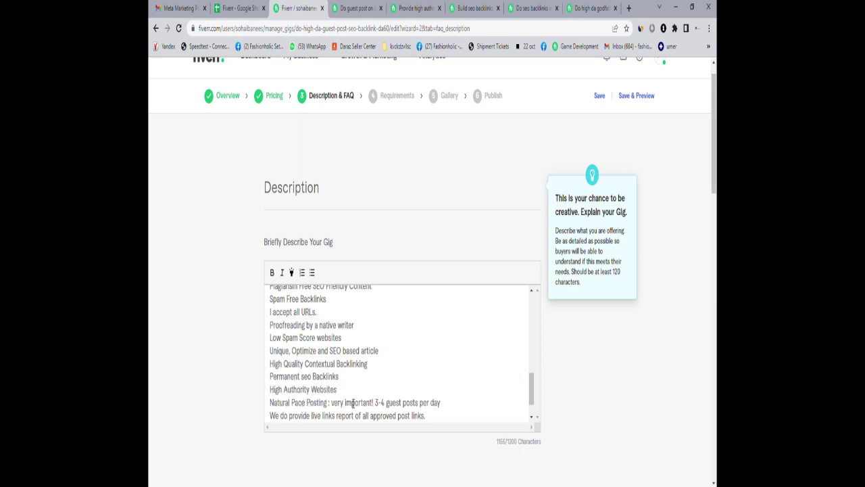
{"action": "scroll", "coordinate": [531, 397], "scroll_direction": "down", "scroll_amount": 2}
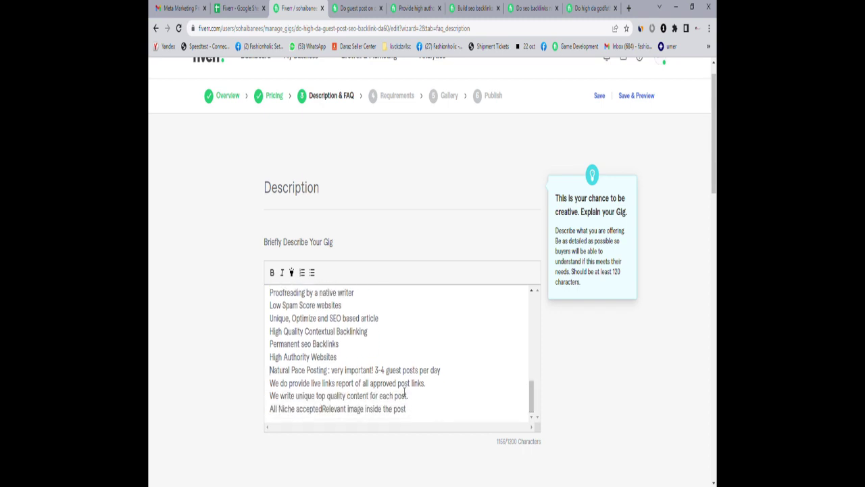
Step: Format all the items under "What's Included / What I am Offering" as a bulleted list
{"action": "left_click_drag", "start_coordinate": [533, 392], "coordinate": [535, 369]}
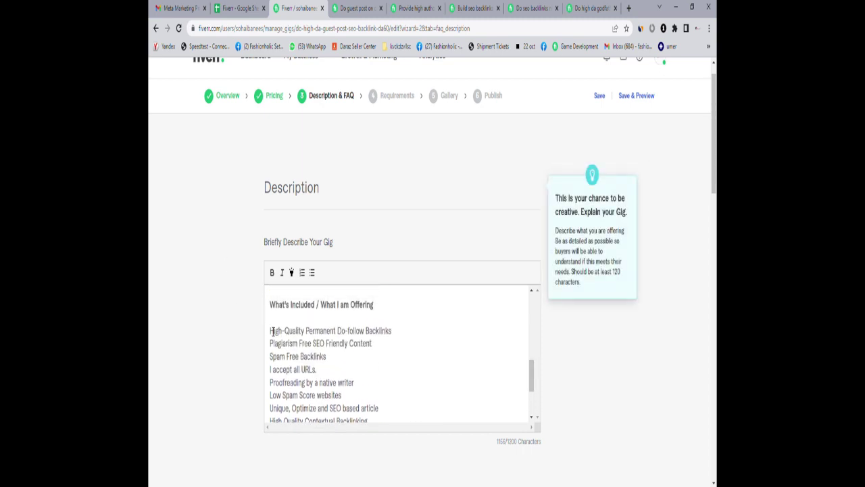
{"action": "left_click_drag", "start_coordinate": [271, 328], "coordinate": [419, 416]}
{"action": "left_click", "coordinate": [312, 272]}
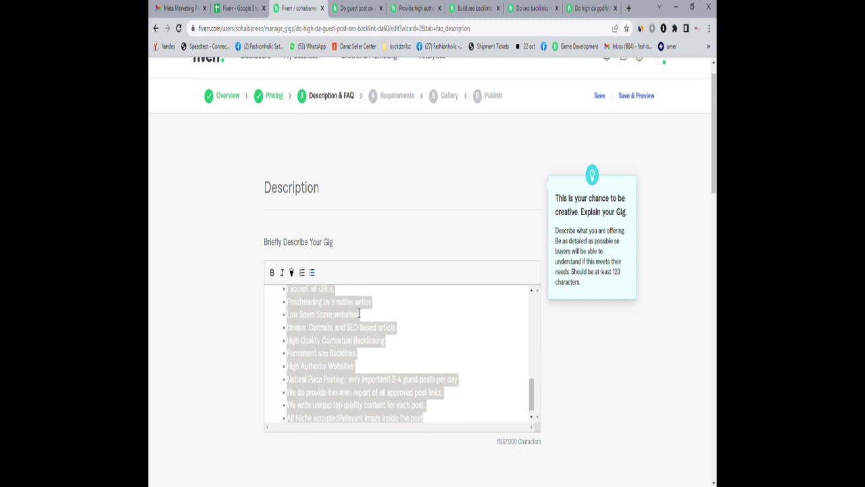
{"action": "left_click", "coordinate": [425, 350]}
Step: Copy "Guest Post" from the description's title line and insert it before "Do-follow Backlinks" in the first bullet
{"action": "left_click_drag", "start_coordinate": [534, 403], "coordinate": [536, 312]}
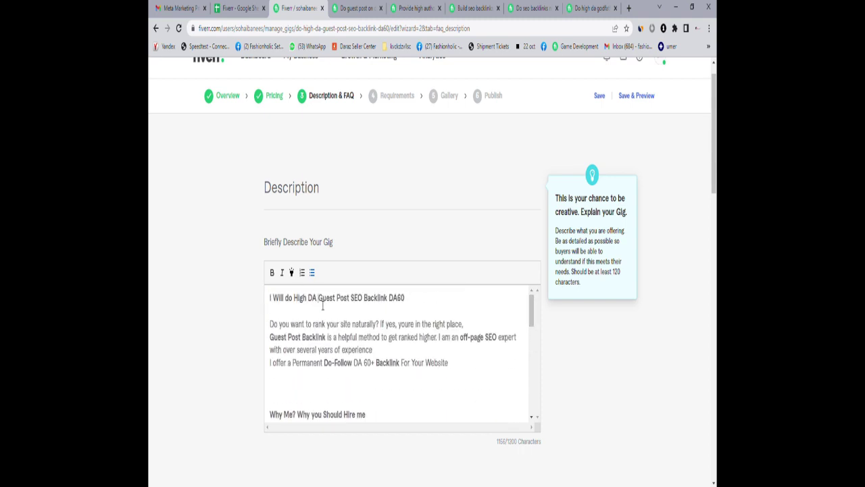
{"action": "left_click_drag", "start_coordinate": [322, 305], "coordinate": [351, 307]}
{"action": "key", "text": "ctrl+c"}
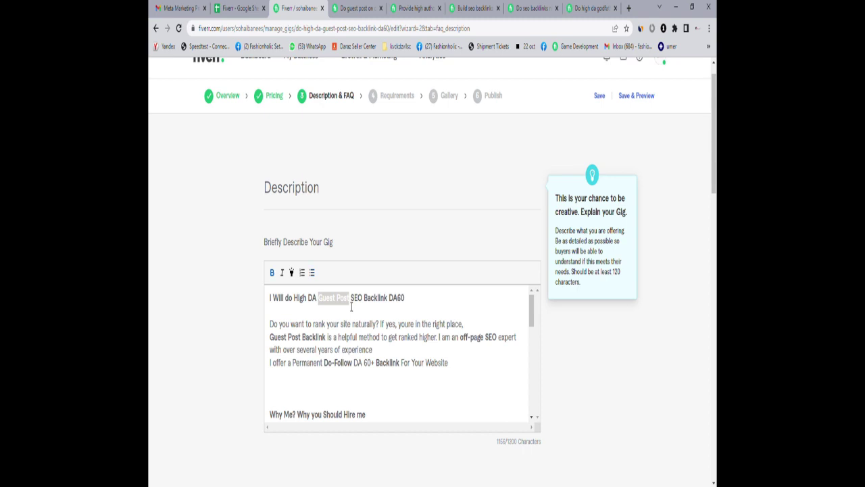
{"action": "left_click_drag", "start_coordinate": [531, 319], "coordinate": [539, 387]}
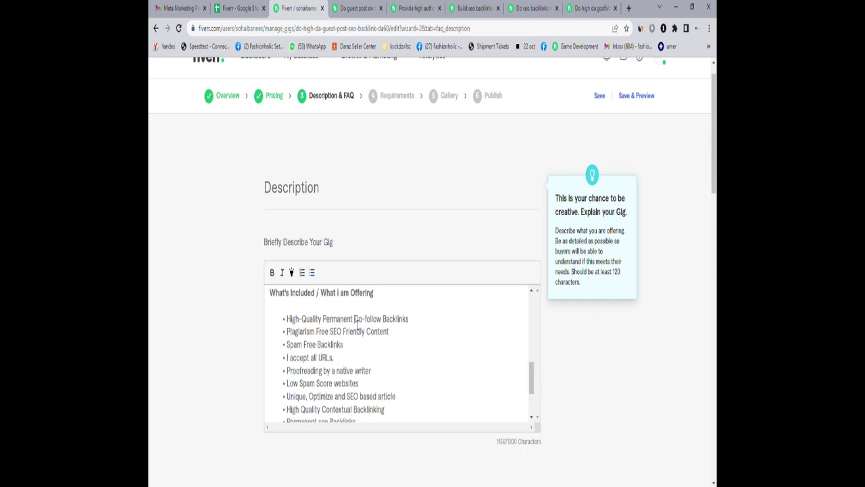
{"action": "key", "text": "ctrl+v"}
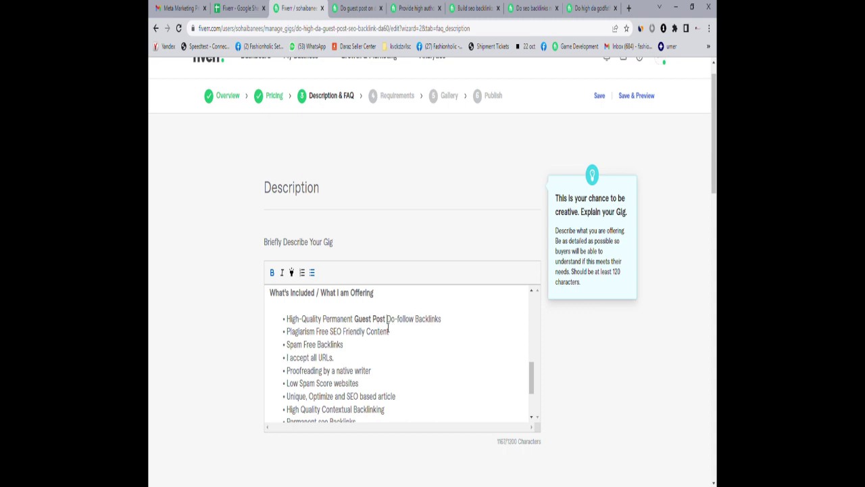
Step: Make "Do-follow Backlinks" bold in the first bullet of the offering list
{"action": "left_click_drag", "start_coordinate": [387, 327], "coordinate": [415, 327]}
{"action": "left_click_drag", "start_coordinate": [438, 330], "coordinate": [438, 330]}
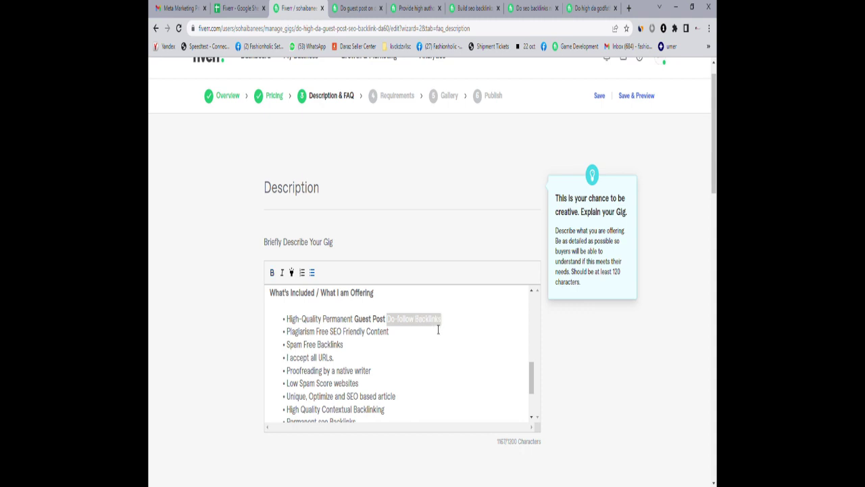
{"action": "left_click", "coordinate": [272, 272]}
{"action": "left_click", "coordinate": [422, 354]}
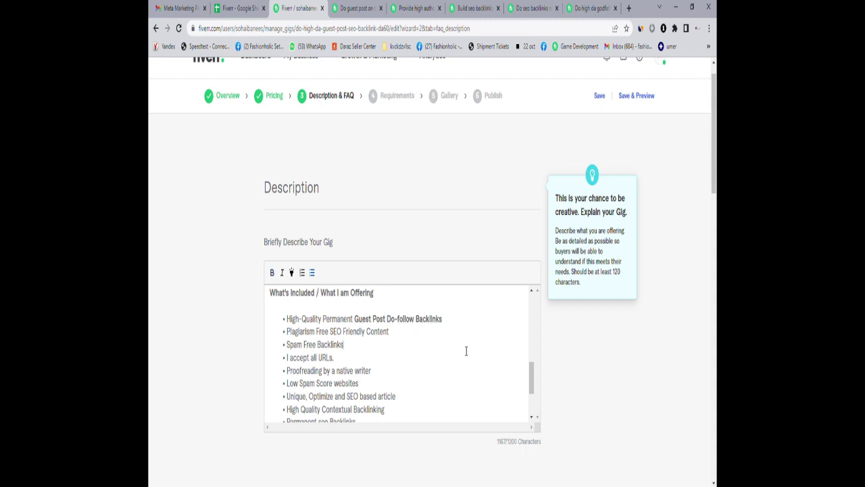
Step: Bold "Backlinks" in the "Spam Free Backlinks" bullet and "SEO" in the "Plagiarism Free" and "Unique, Optimize" bullets
{"action": "left_click_drag", "start_coordinate": [533, 377], "coordinate": [533, 391]}
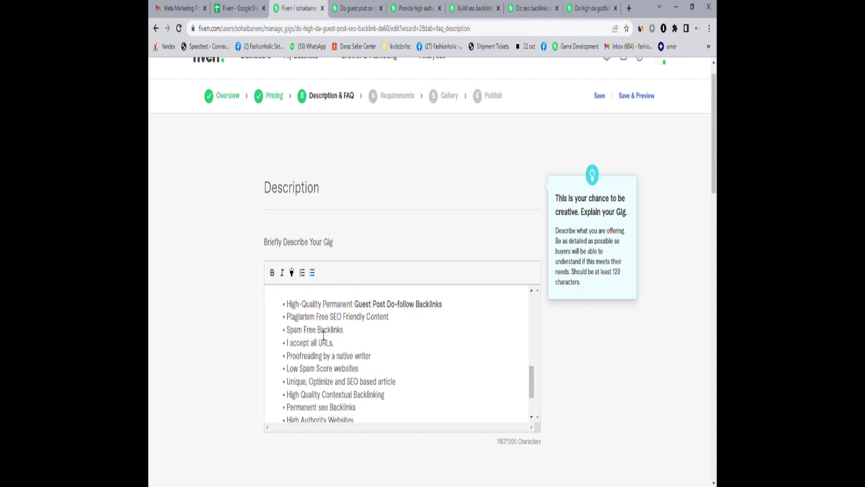
{"action": "left_click_drag", "start_coordinate": [317, 332], "coordinate": [345, 333]}
{"action": "left_click", "coordinate": [336, 318]}
{"action": "double_click", "coordinate": [335, 318]}
{"action": "left_click", "coordinate": [273, 273]}
{"action": "left_click_drag", "start_coordinate": [346, 383], "coordinate": [358, 386]}
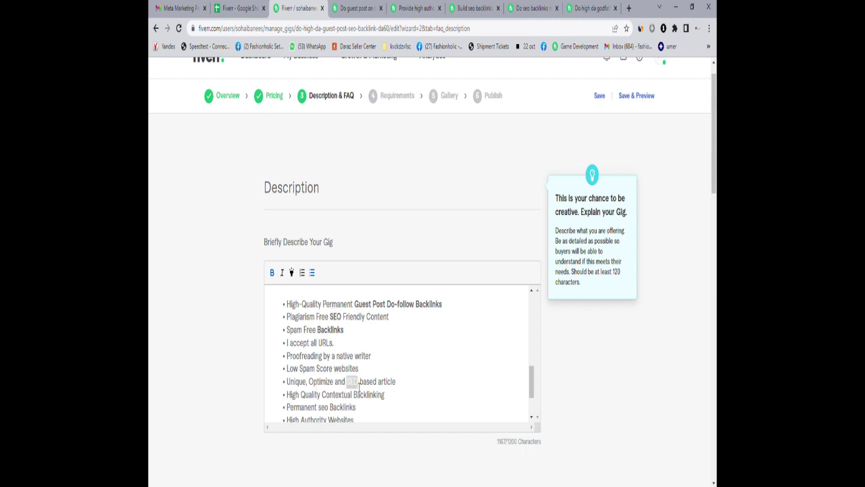
{"action": "left_click", "coordinate": [271, 273]}
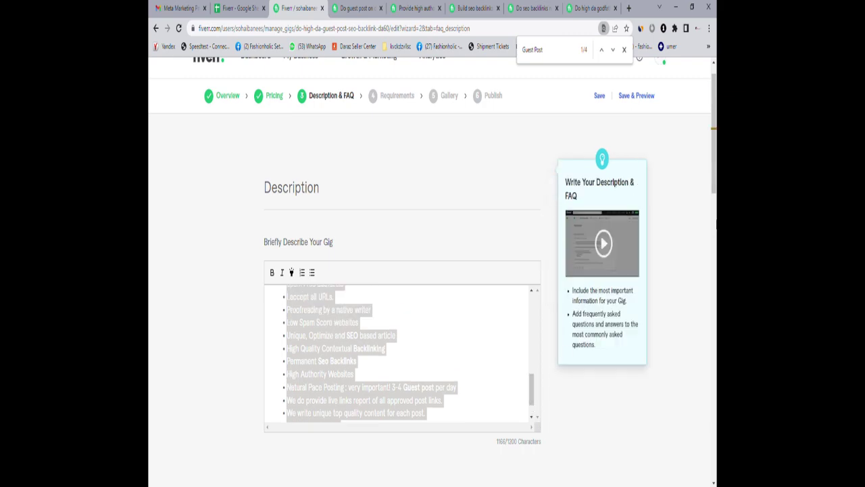
{"action": "left_click_drag", "start_coordinate": [714, 135], "coordinate": [715, 353]}
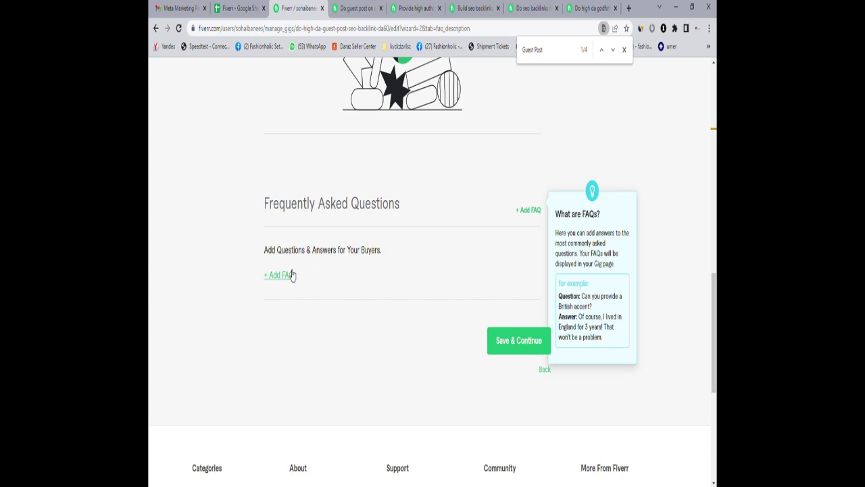
{"action": "left_click", "coordinate": [292, 274]}
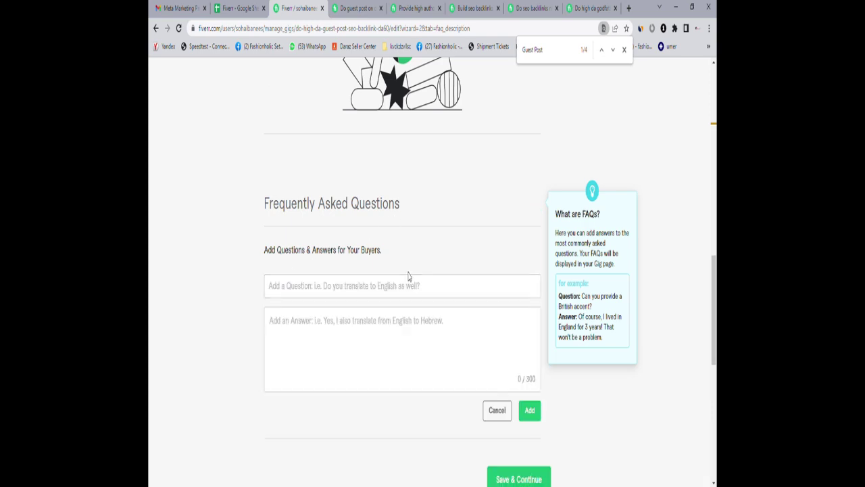
{"action": "left_click", "coordinate": [500, 413]}
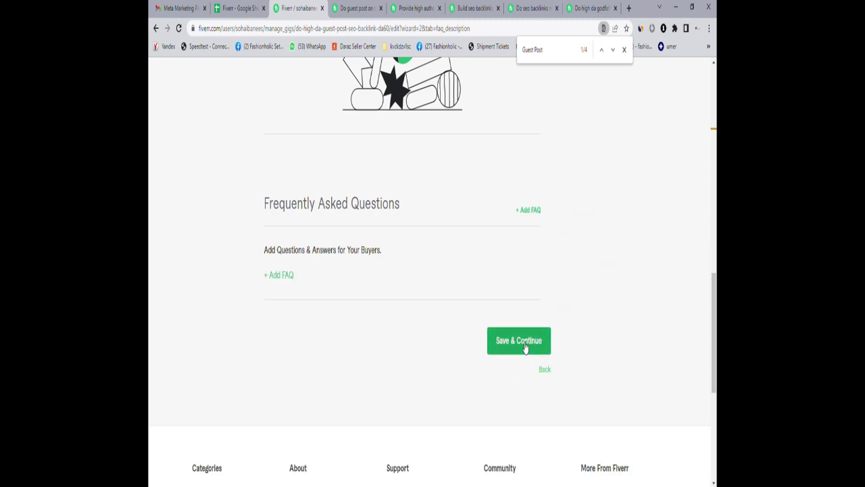
Step: Search the description page for the keyword "seo"
{"action": "key", "text": "ctrl+f"}
{"action": "type", "text": "seo"}
{"action": "scroll", "coordinate": [520, 416], "scroll_direction": "down", "scroll_amount": 3}
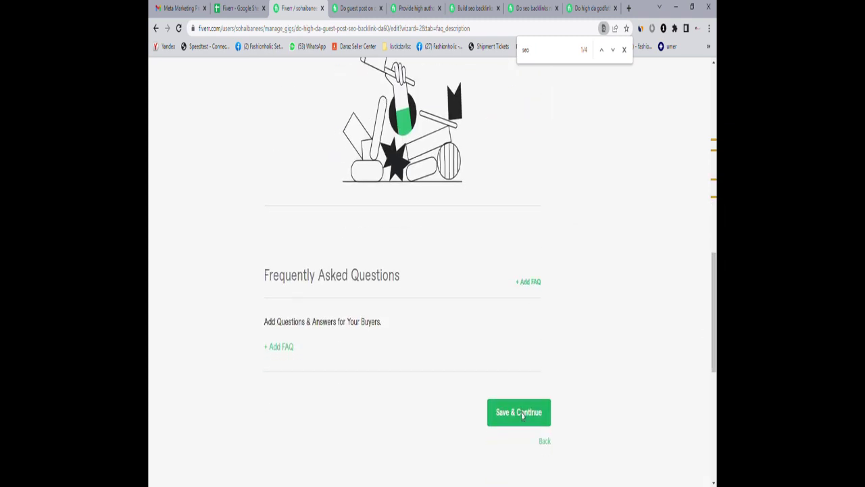
Step: Save the description without any FAQ, continue to the gig's requirements stage and look over its buyer questions
{"action": "left_click", "coordinate": [520, 414]}
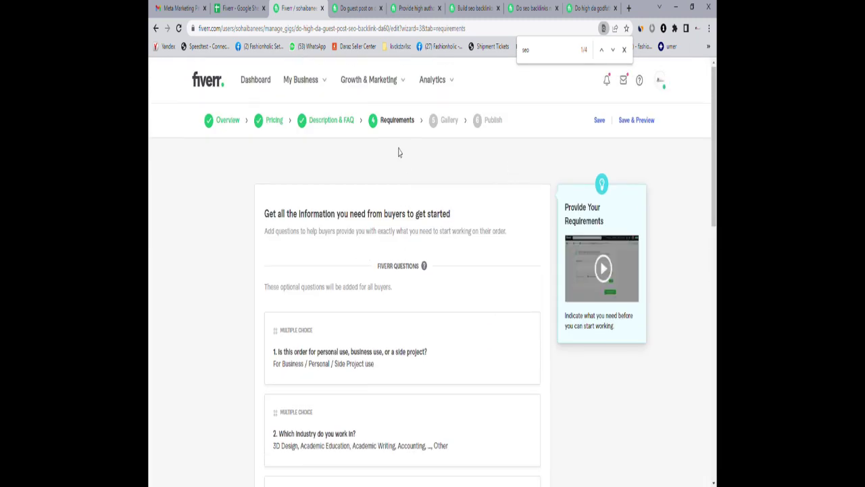
{"action": "scroll", "coordinate": [549, 251], "scroll_direction": "down", "scroll_amount": 5}
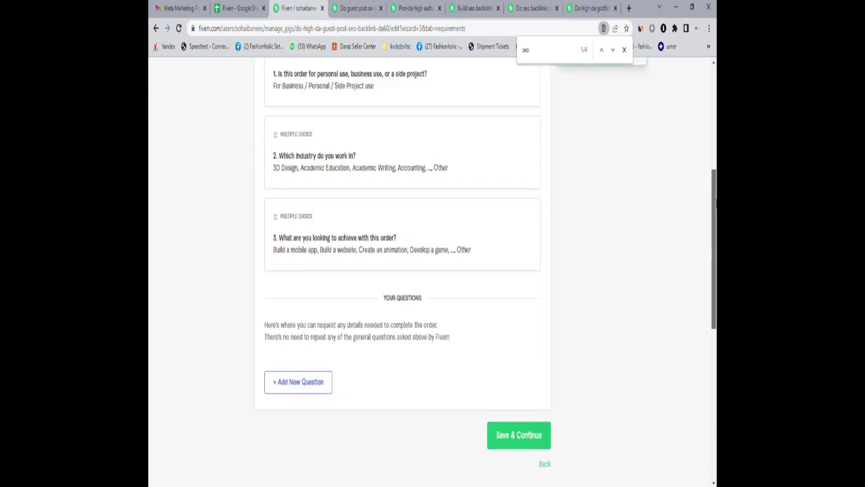
{"action": "scroll", "coordinate": [549, 251], "scroll_direction": "up", "scroll_amount": 5}
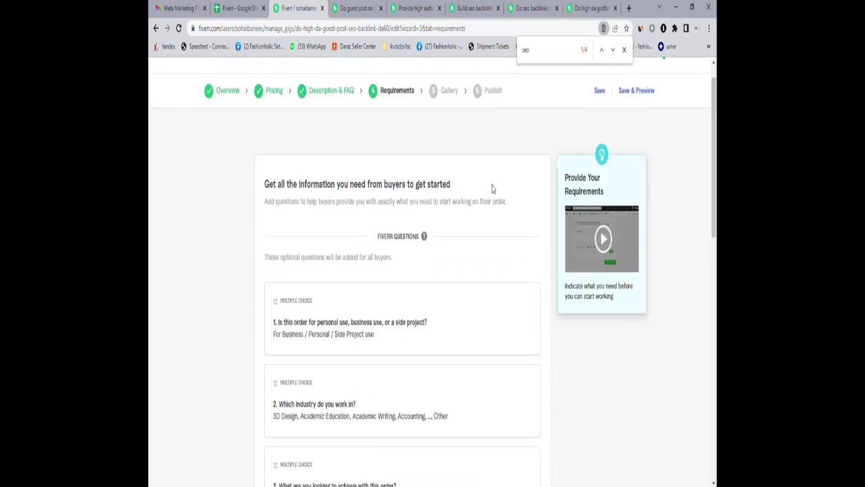